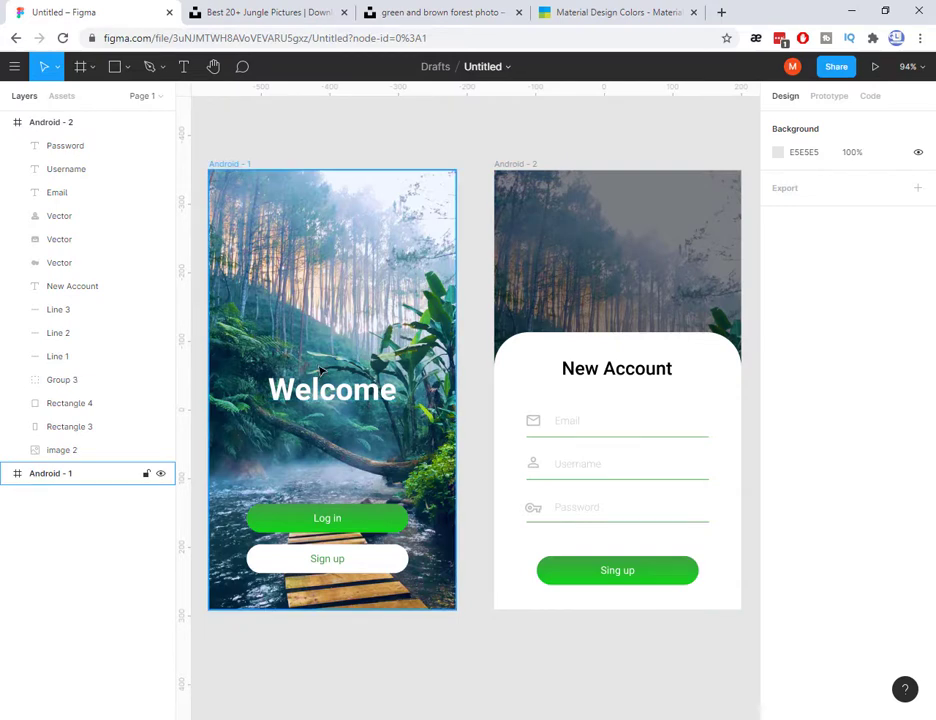
Inspect the Welcome heading and the Log in and Sign up button group on Android - 1, ending with nothing selected.
{"action": "double_click", "coordinate": [146, 38]}
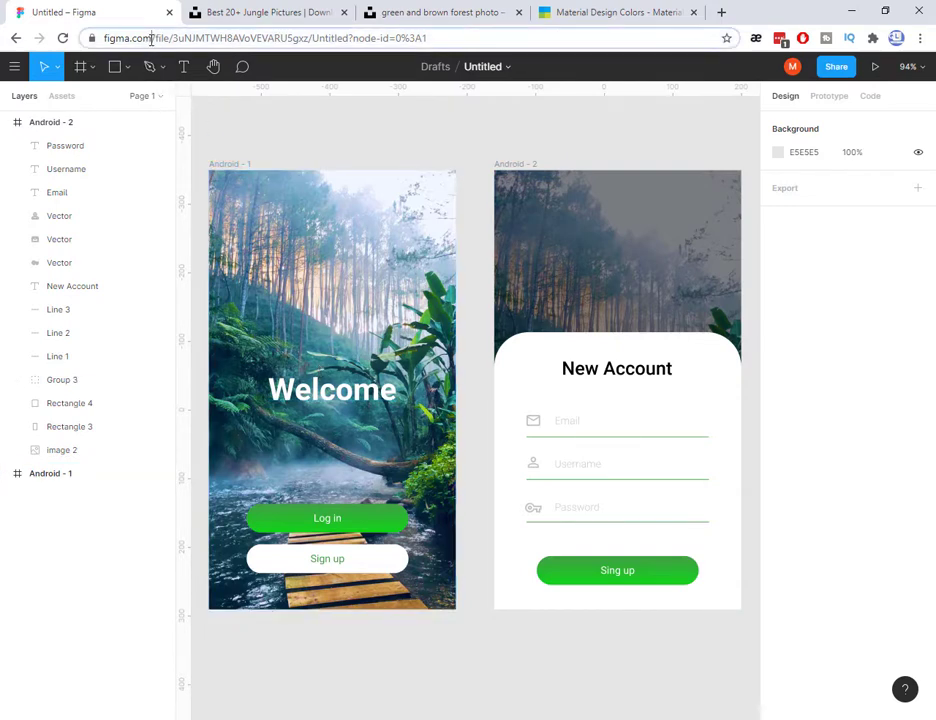
{"action": "left_click", "coordinate": [282, 122]}
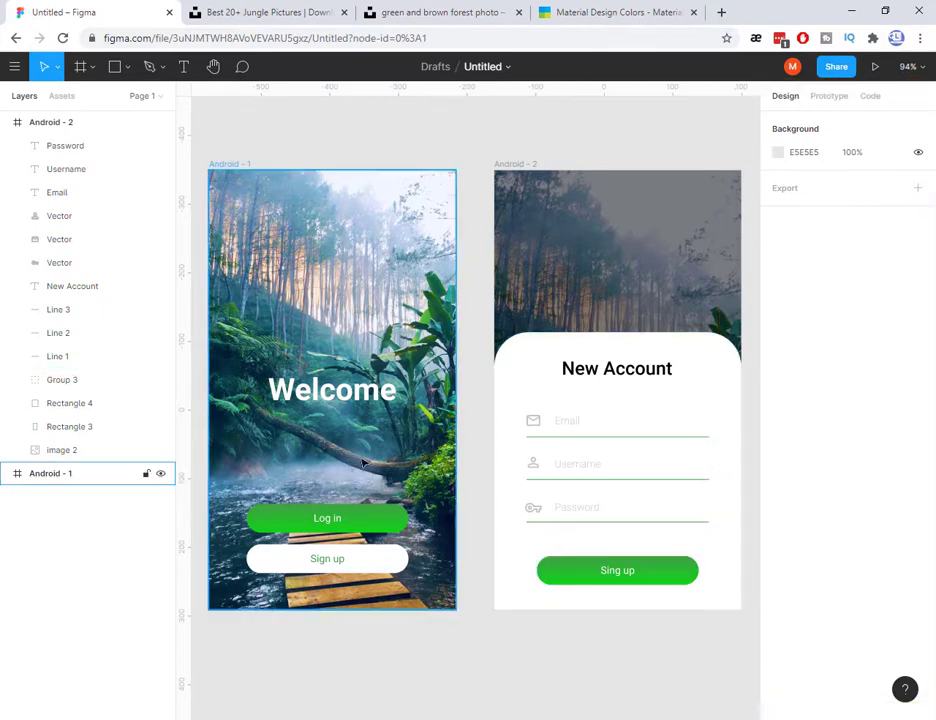
{"action": "left_click", "coordinate": [333, 398]}
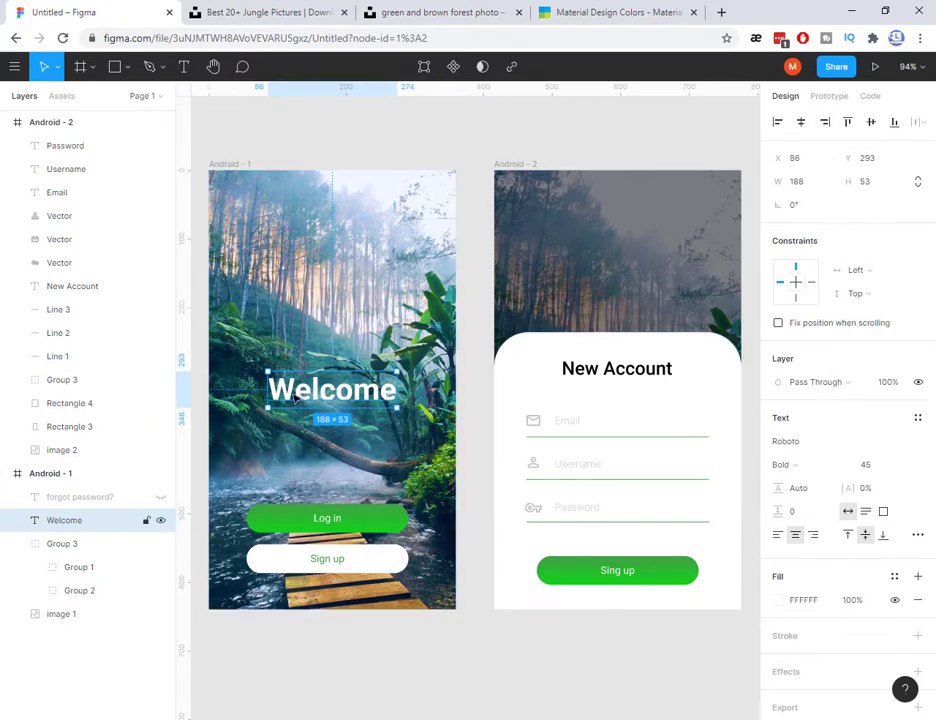
{"action": "left_click", "coordinate": [364, 522]}
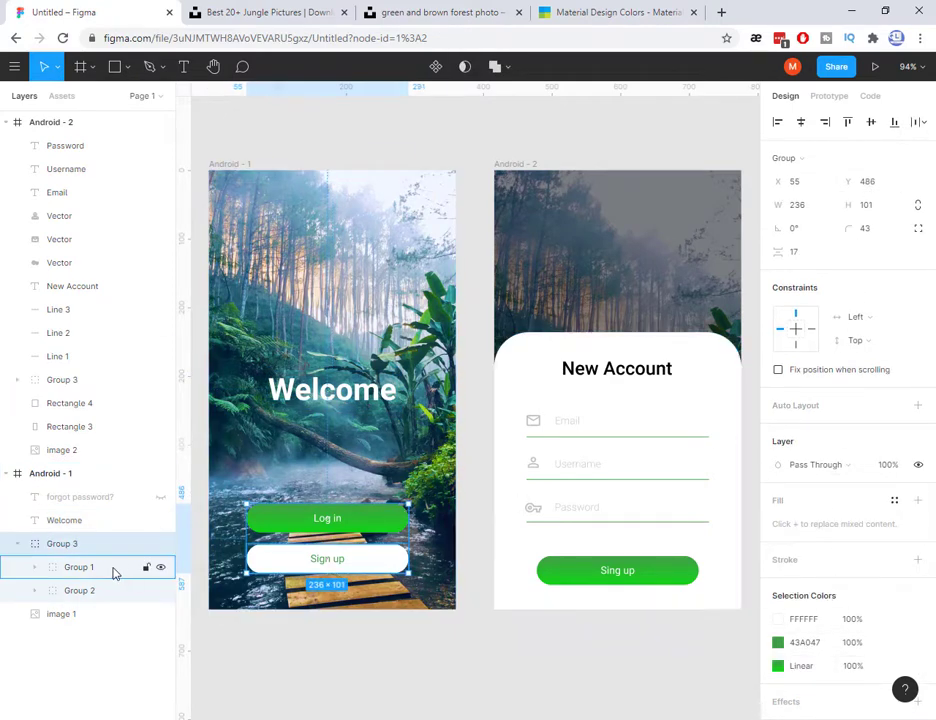
{"action": "left_click", "coordinate": [310, 400]}
{"action": "key", "text": "Escape"}
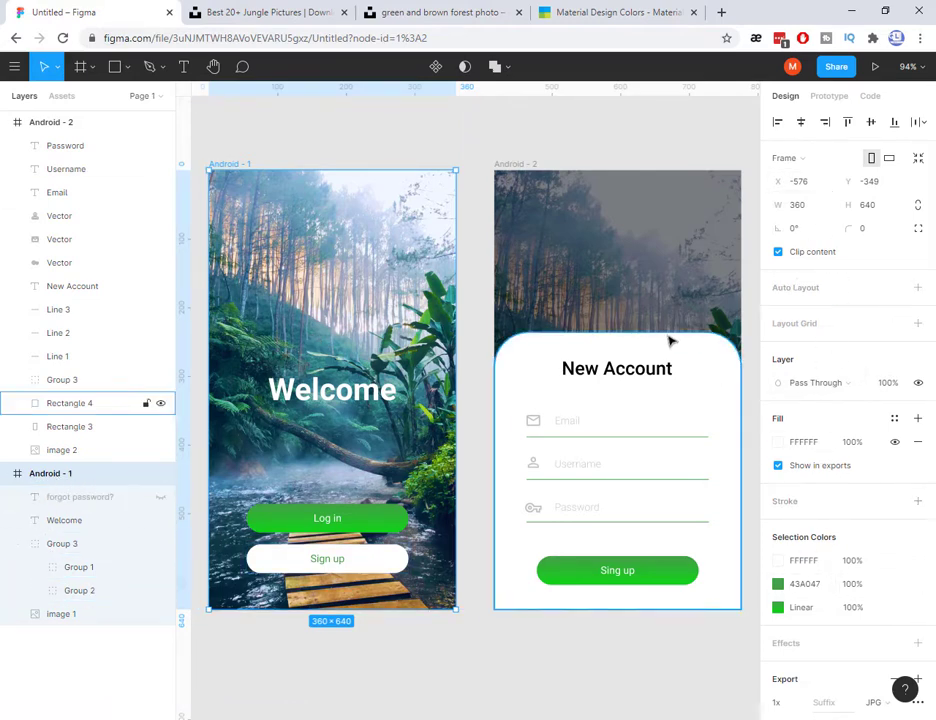
{"action": "left_click", "coordinate": [474, 160]}
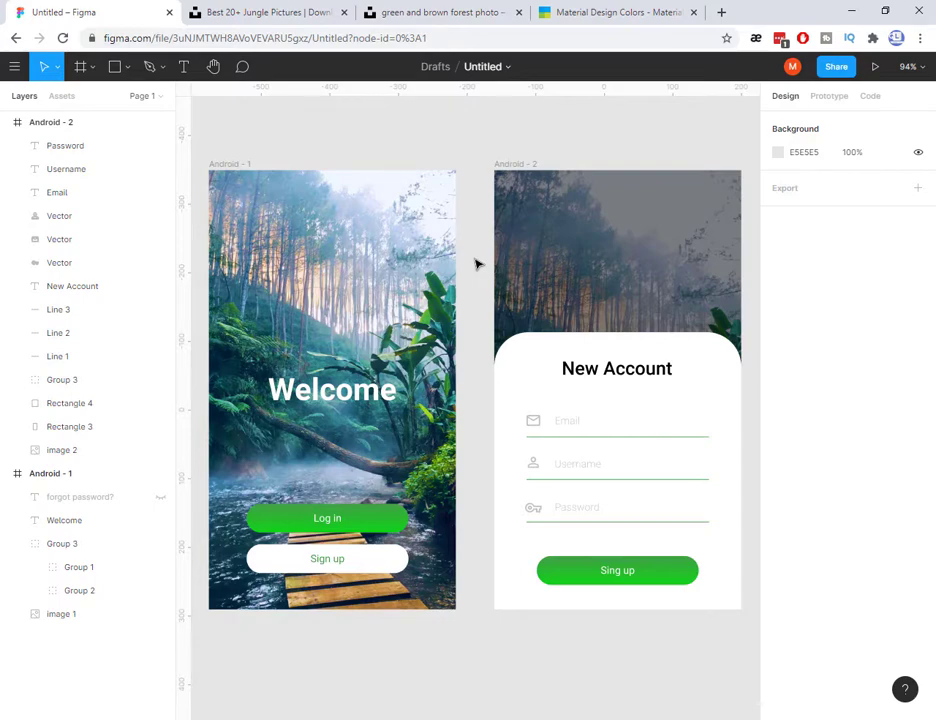
Zoom the canvas out and in repeatedly, finishing with both Android frames fitted to the view.
{"action": "scroll", "coordinate": [476, 264], "scroll_direction": "down", "scroll_amount": 3, "text": "ctrl"}
{"action": "scroll", "coordinate": [476, 264], "scroll_direction": "up", "scroll_amount": 3, "text": "ctrl"}
{"action": "scroll", "coordinate": [476, 264], "scroll_direction": "down", "scroll_amount": 3, "text": "ctrl"}
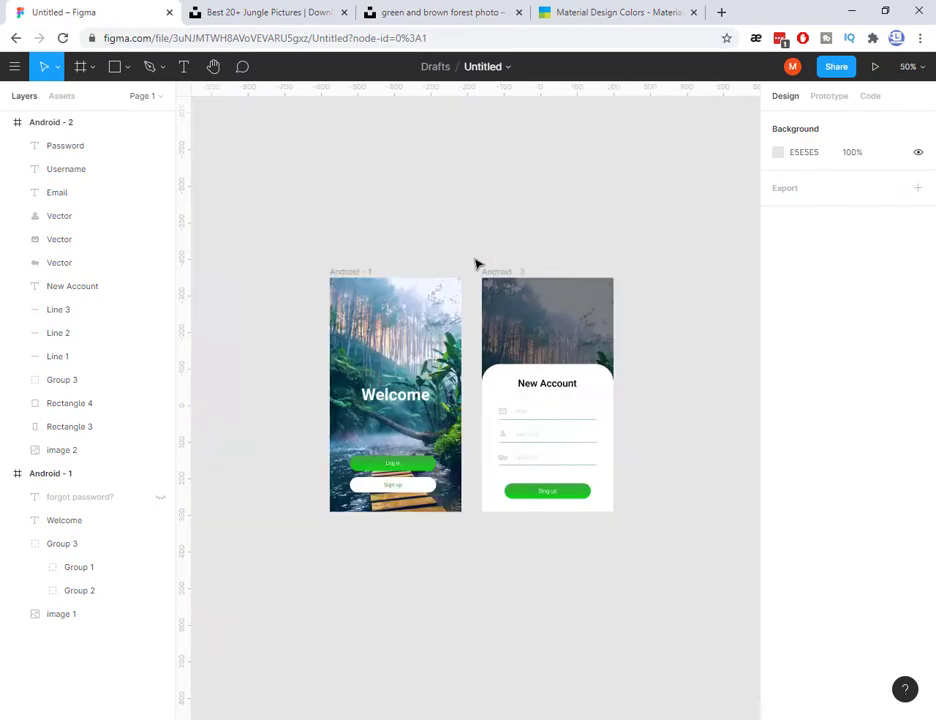
{"action": "scroll", "coordinate": [476, 264], "scroll_direction": "up", "scroll_amount": 3, "text": "ctrl"}
{"action": "key", "text": "ctrl+minus"}
{"action": "key", "text": "ctrl+minus"}
{"action": "key", "text": "ctrl+minus"}
{"action": "key", "text": "ctrl+minus"}
{"action": "key", "text": "ctrl+minus"}
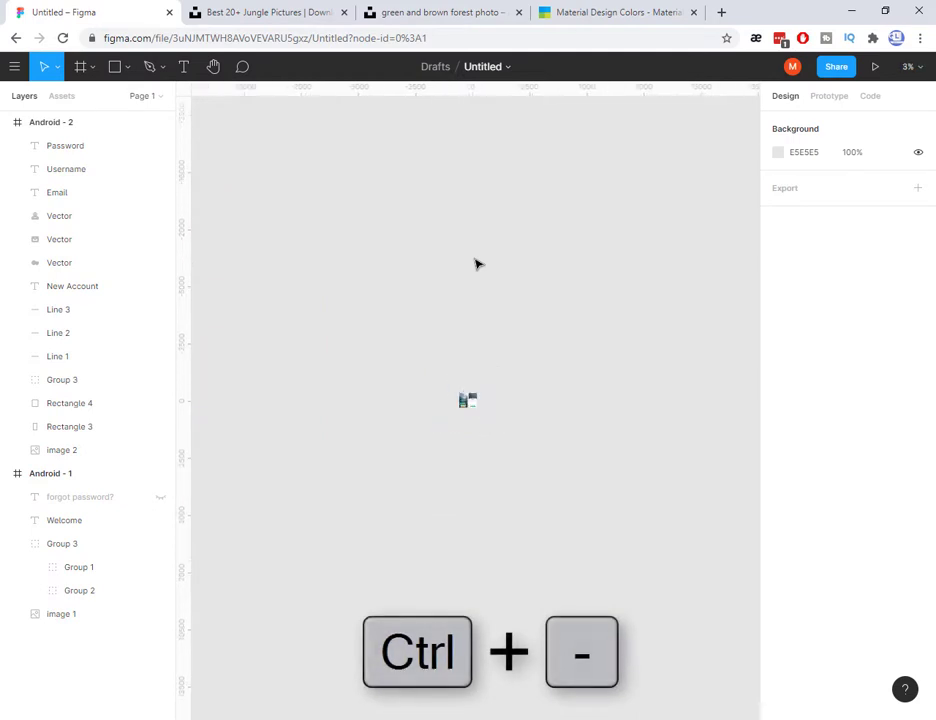
{"action": "key", "text": "shift+1"}
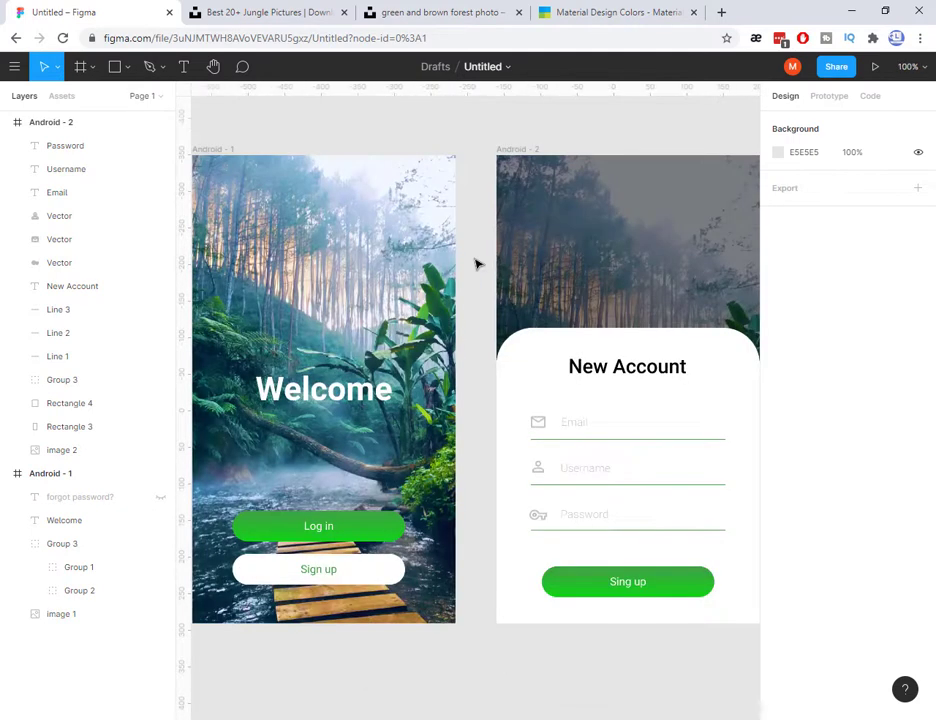
{"action": "key", "text": "ctrl+minus"}
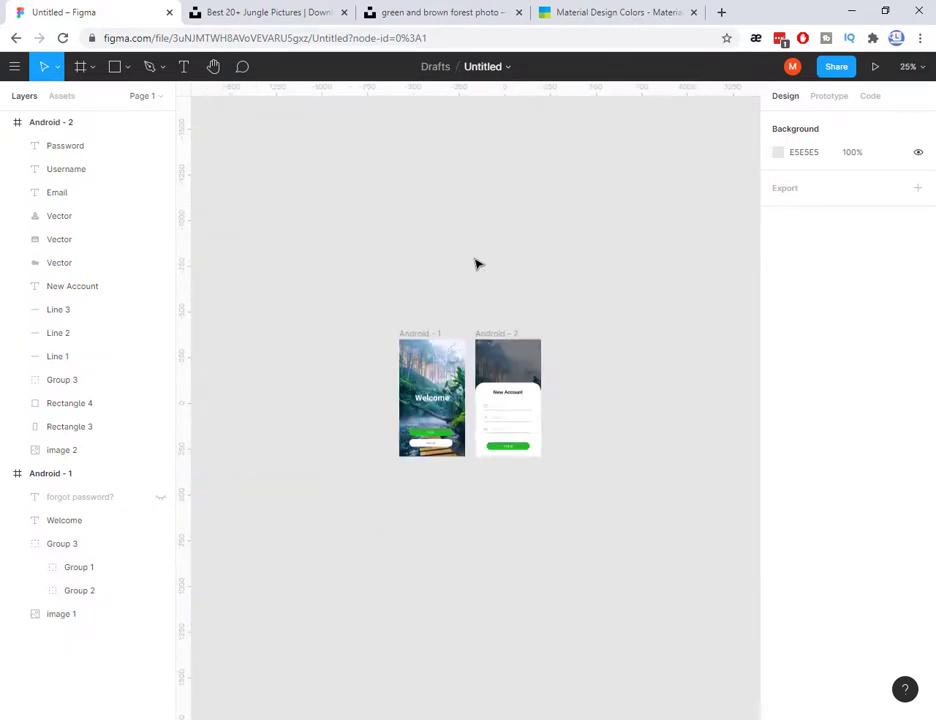
{"action": "key", "text": "shift+1"}
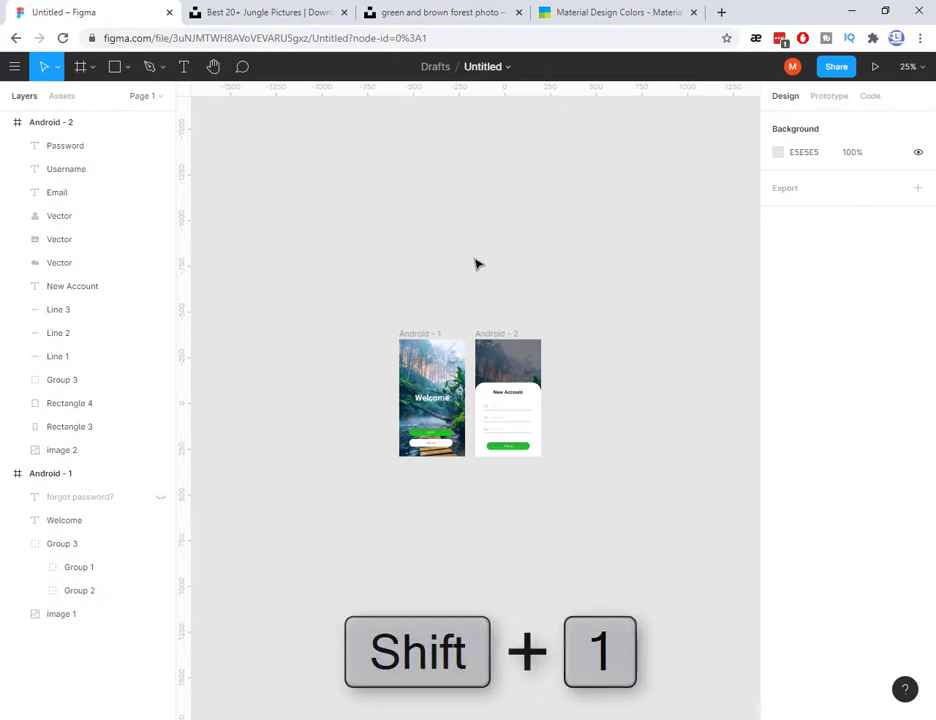
{"action": "key", "text": "shift+1"}
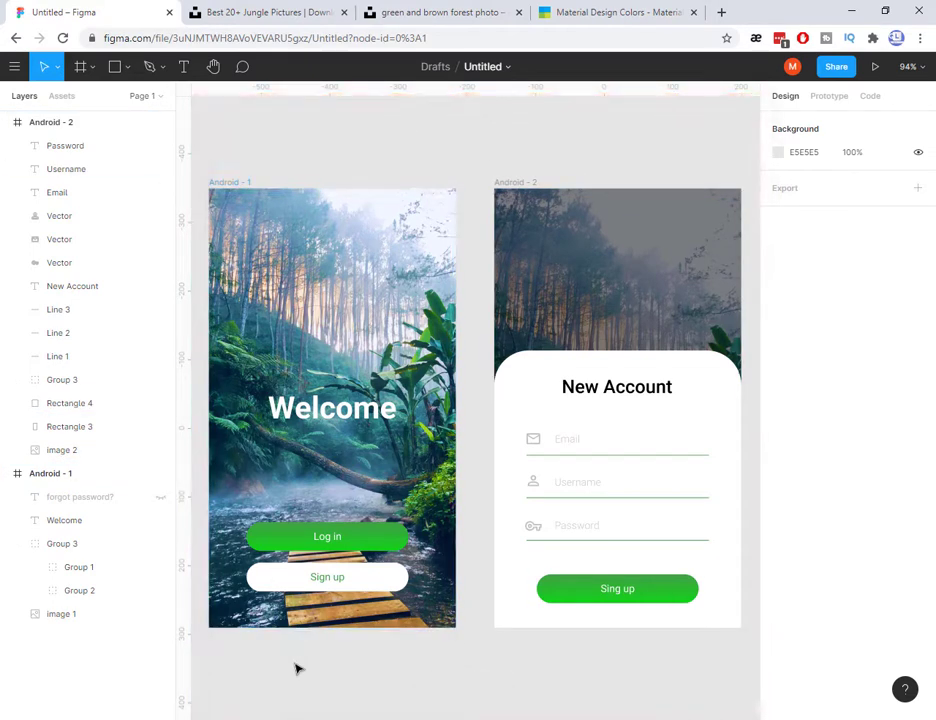
Toggle the editor interface off and on several times, leaving it visible around the two frames.
{"action": "key", "text": "ctrl+backslash"}
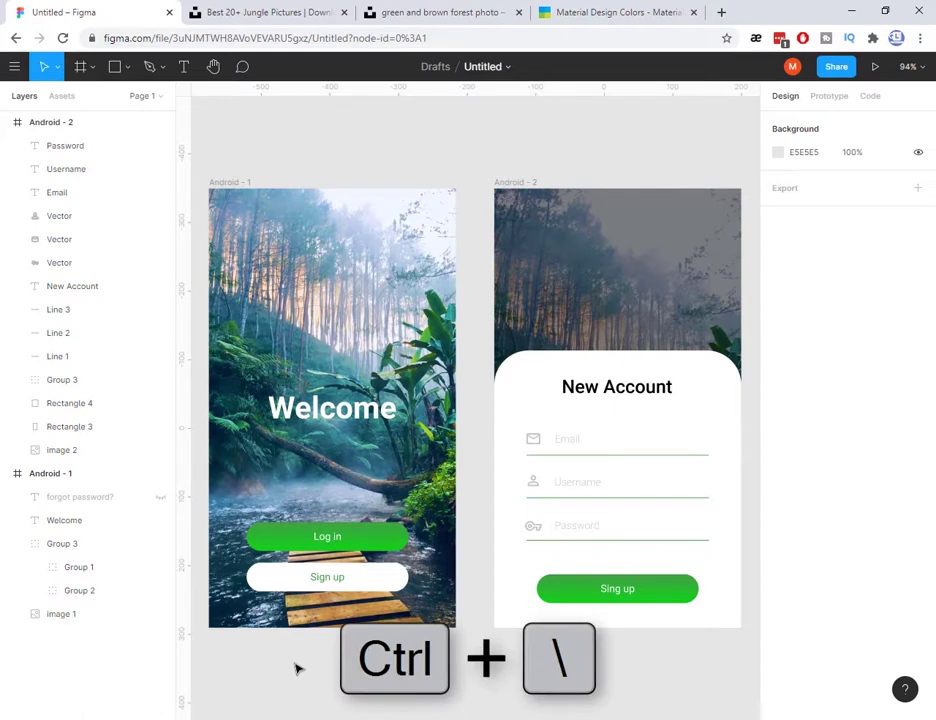
{"action": "key", "text": "ctrl+backslash"}
{"action": "key", "text": "ctrl+backslash"}
{"action": "key", "text": "ctrl+backslash"}
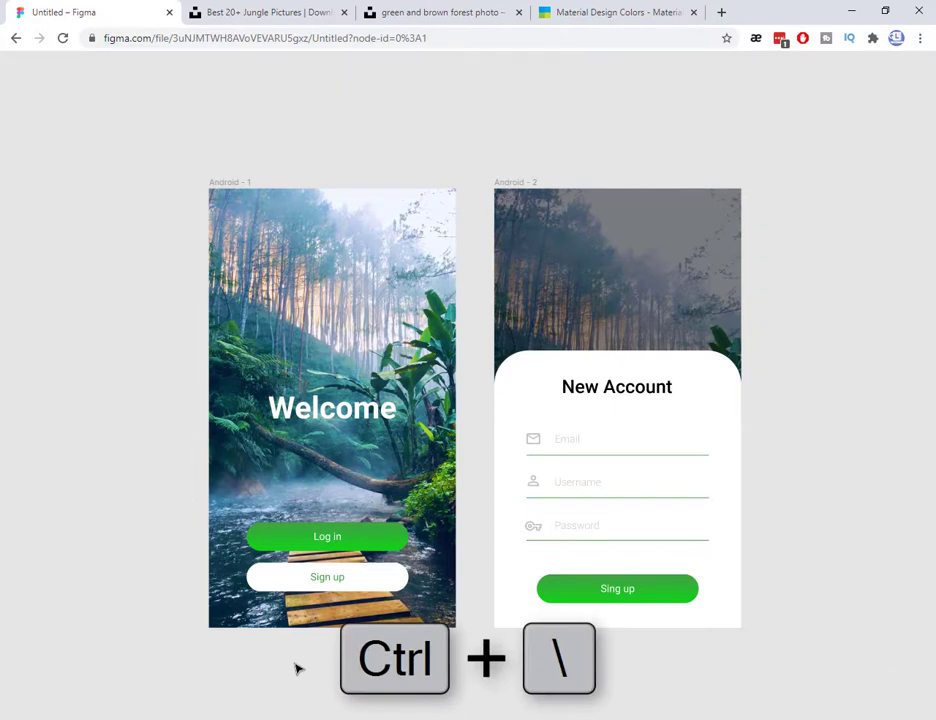
{"action": "key", "text": "ctrl+backslash"}
{"action": "key", "text": "ctrl+backslash"}
{"action": "key", "text": "ctrl+backslash"}
{"action": "key", "text": "ctrl+backslash"}
{"action": "key", "text": "ctrl+backslash"}
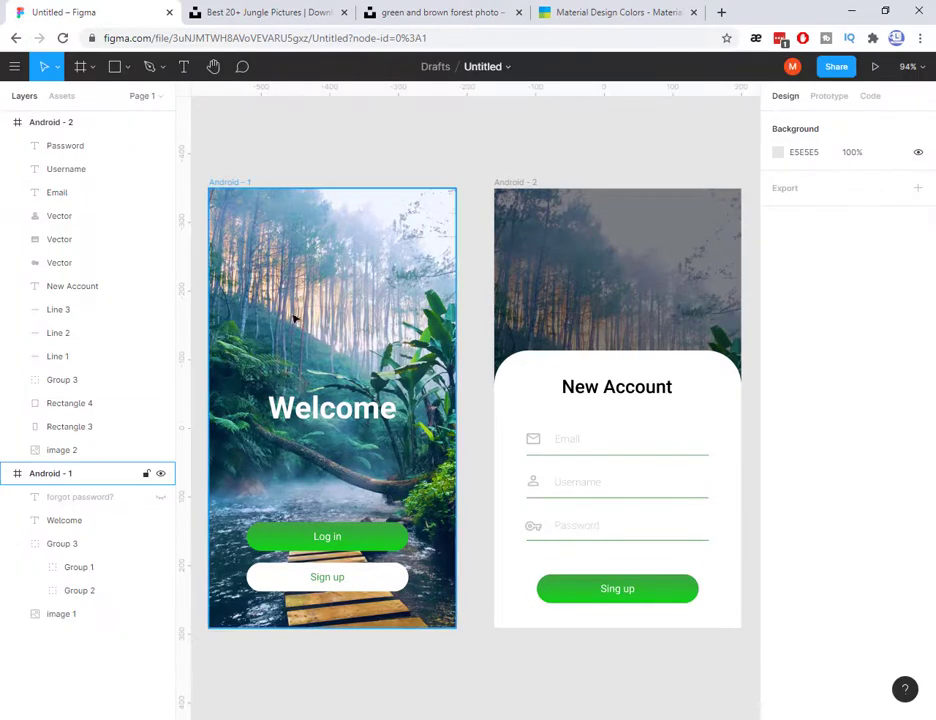
View both frames fitted to the window with the interface hidden, and restore the interface with the frames refitted.
{"action": "left_click", "coordinate": [268, 347]}
{"action": "key", "text": "ctrl+backslash"}
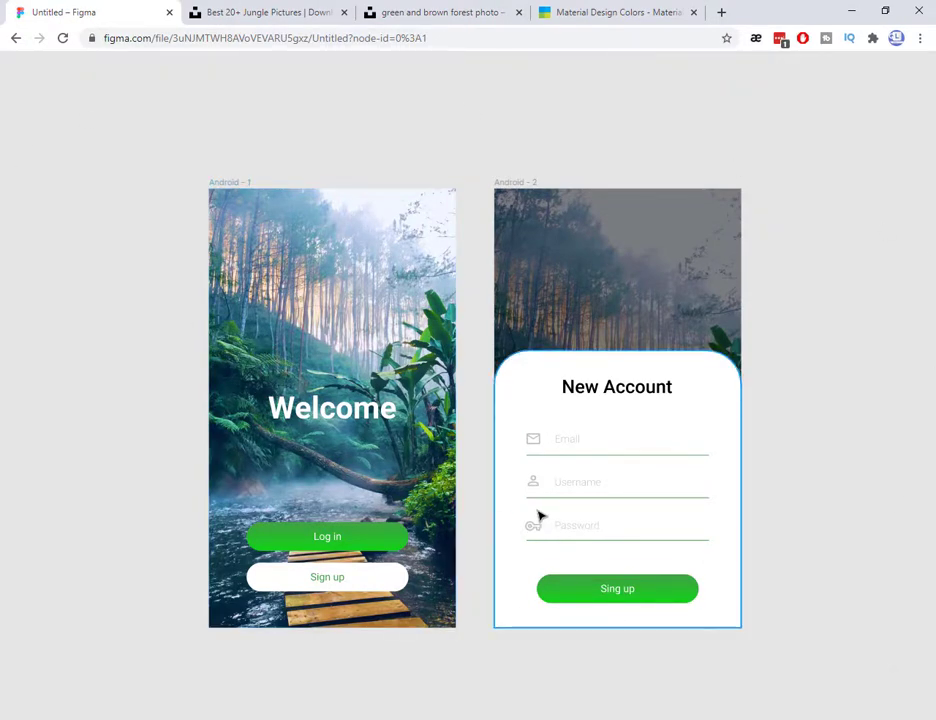
{"action": "key", "text": "shift+1"}
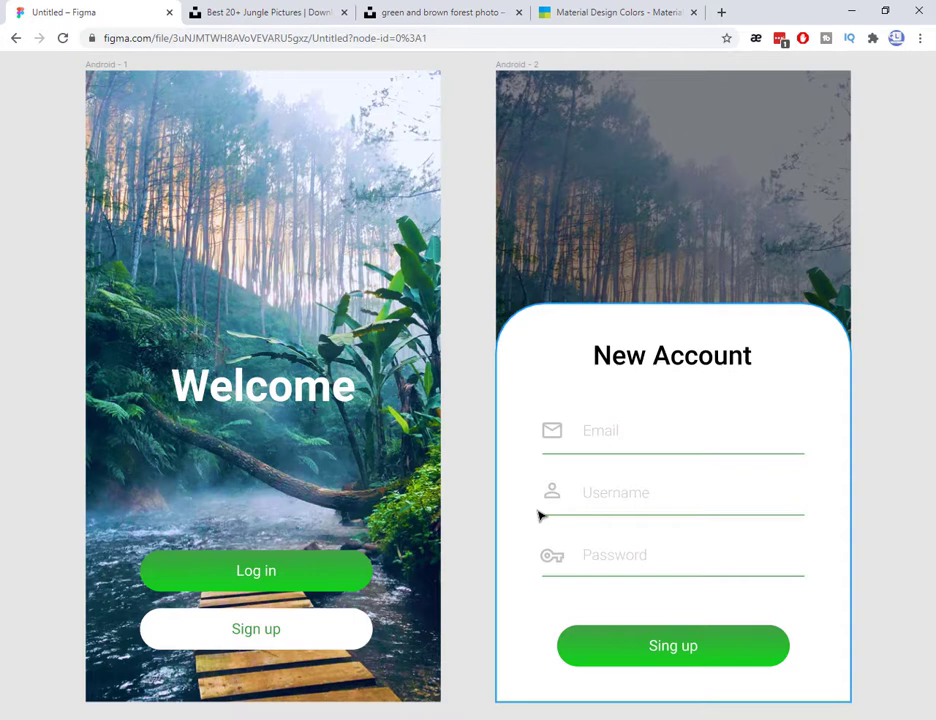
{"action": "key", "text": "ctrl+backslash"}
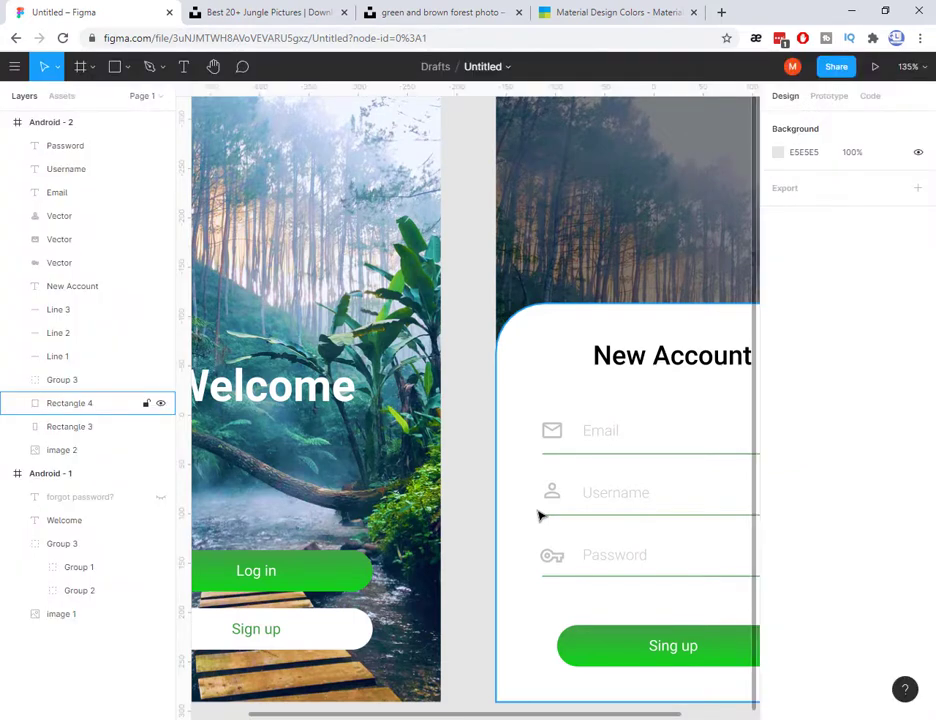
{"action": "key", "text": "shift+1"}
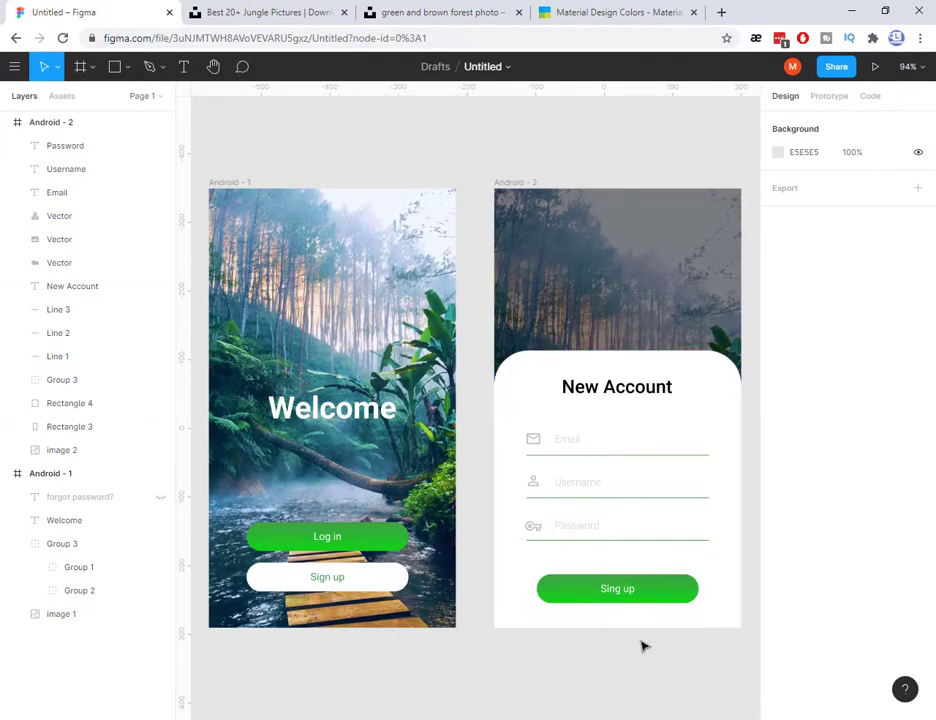
Zoom to the white New Account card and to its Sing up button in turn, returning to the fitted view each time.
{"action": "left_click", "coordinate": [541, 374]}
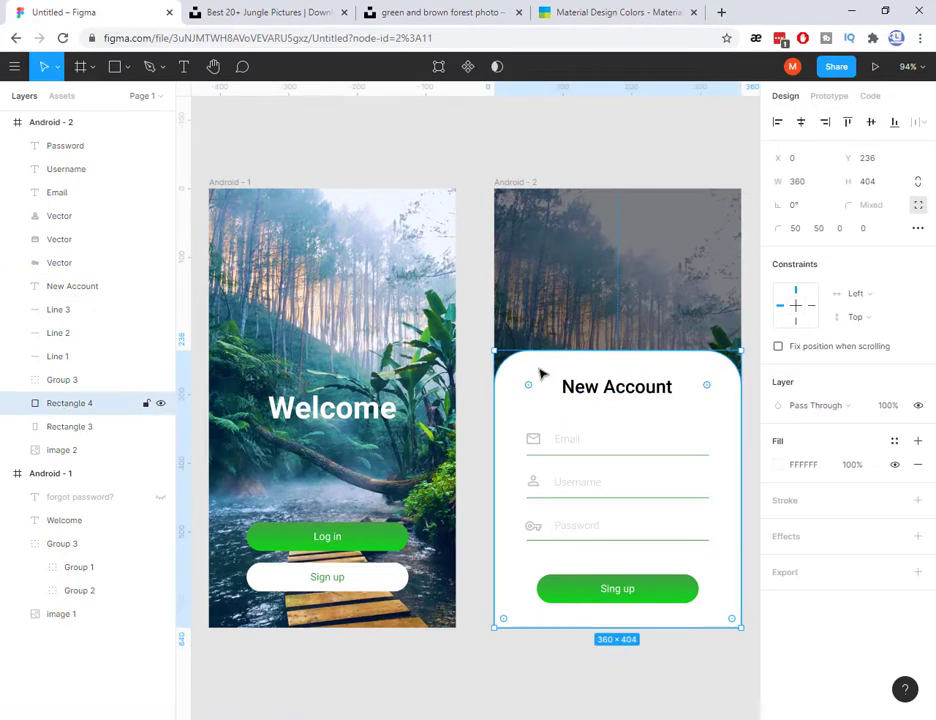
{"action": "key", "text": "shift+2"}
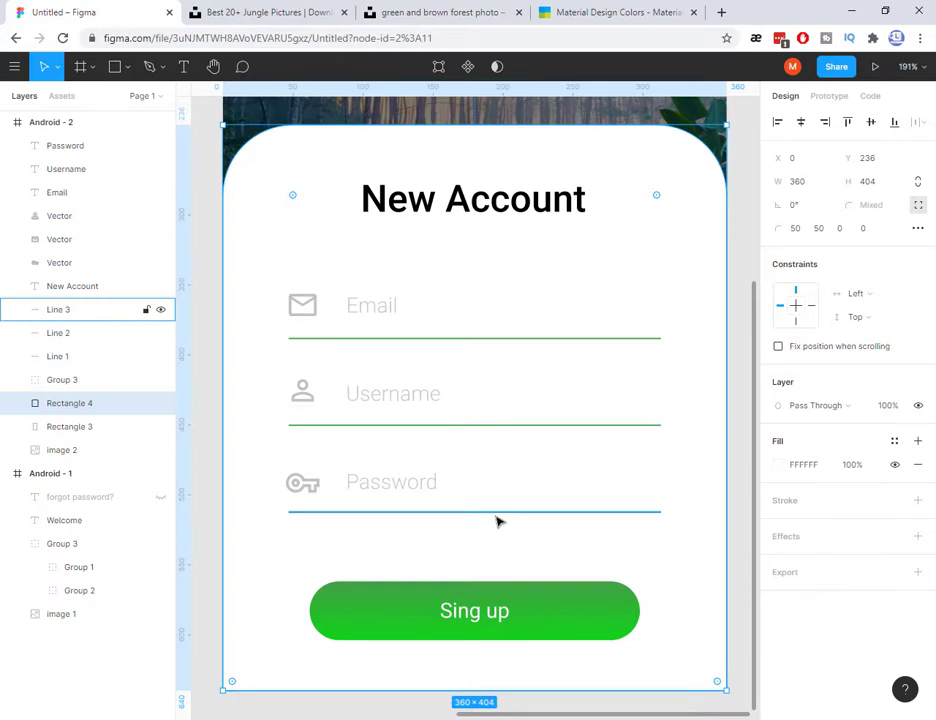
{"action": "key", "text": "shift+1"}
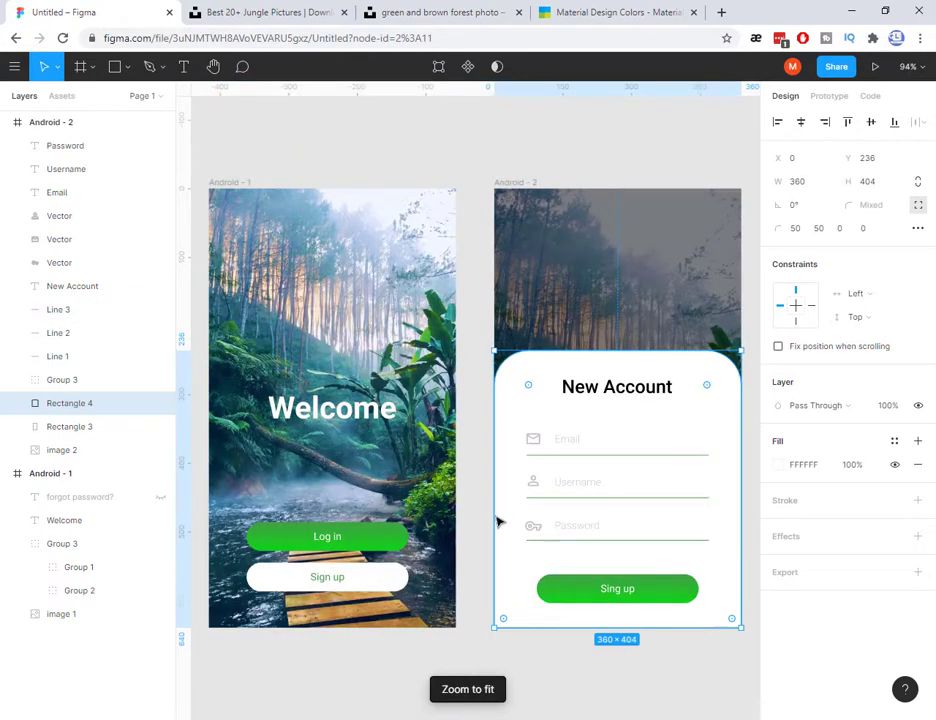
{"action": "left_click", "coordinate": [593, 588]}
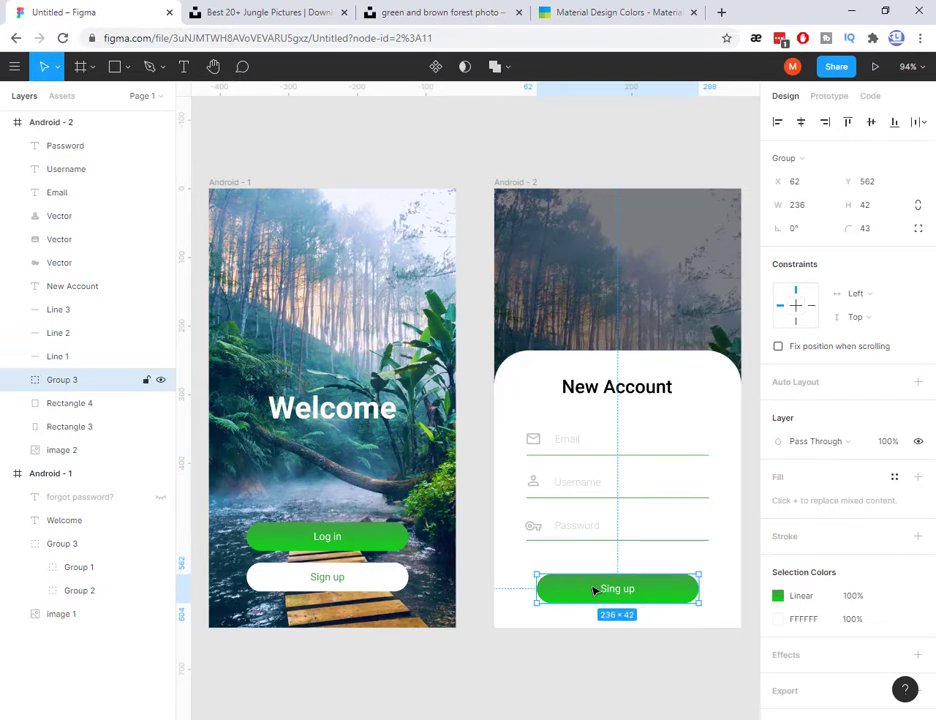
{"action": "key", "text": "shift+2"}
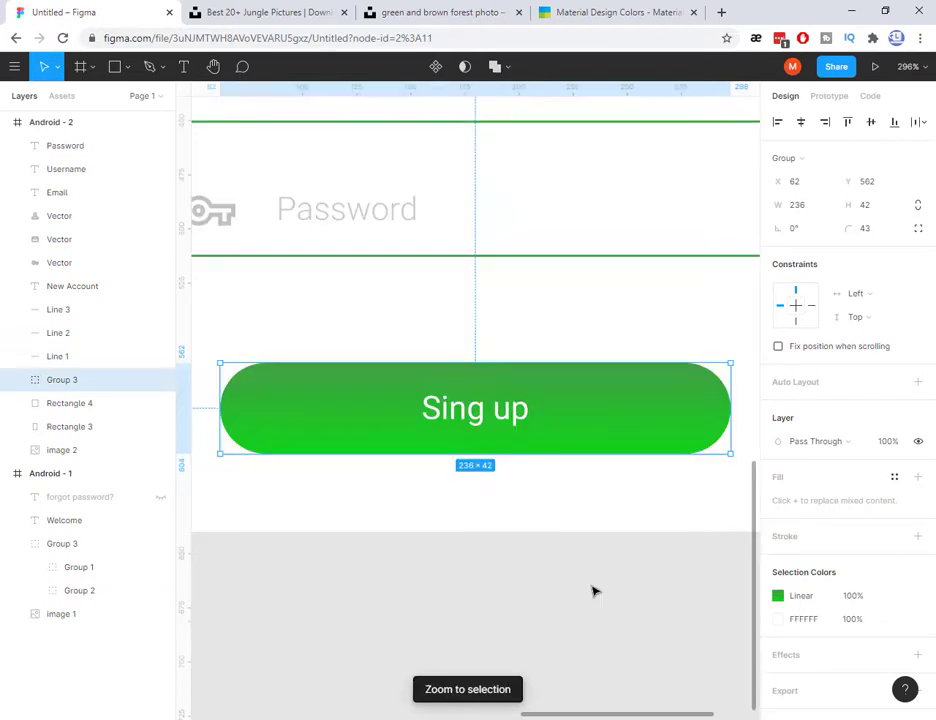
{"action": "key", "text": "shift+1"}
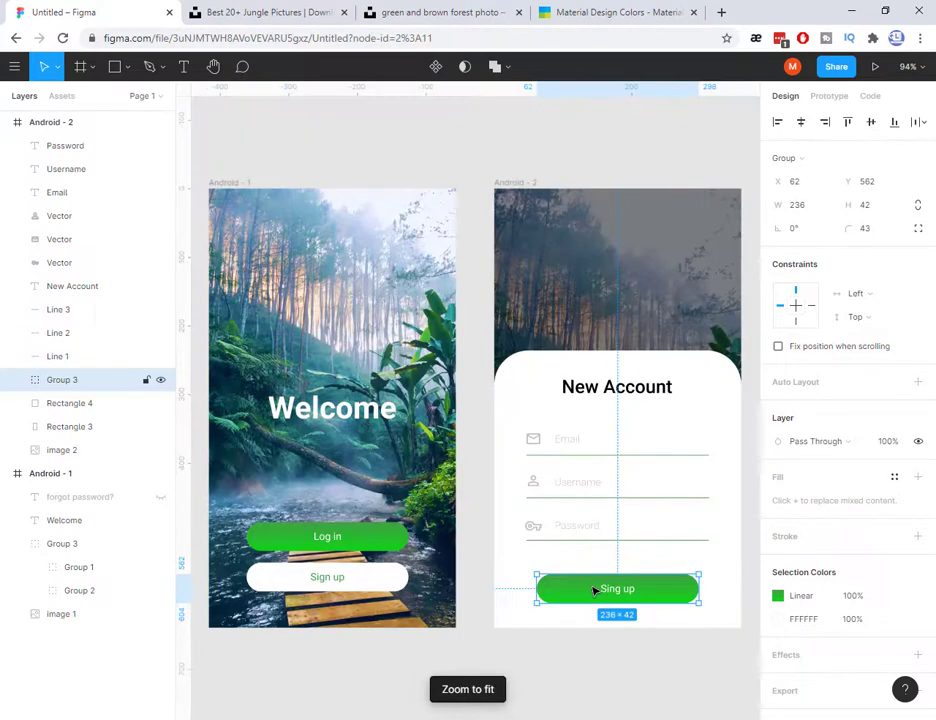
{"action": "left_click", "coordinate": [531, 171]}
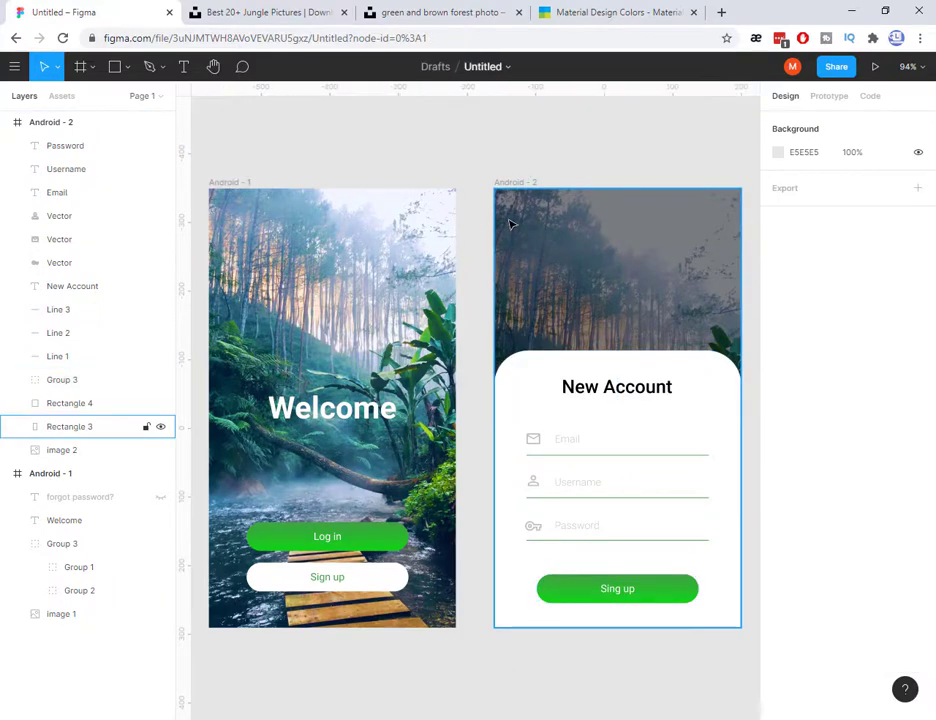
Zoom out to 50% and pan the canvas to make empty space beside the Android - 2 frame.
{"action": "key", "text": "ctrl+minus"}
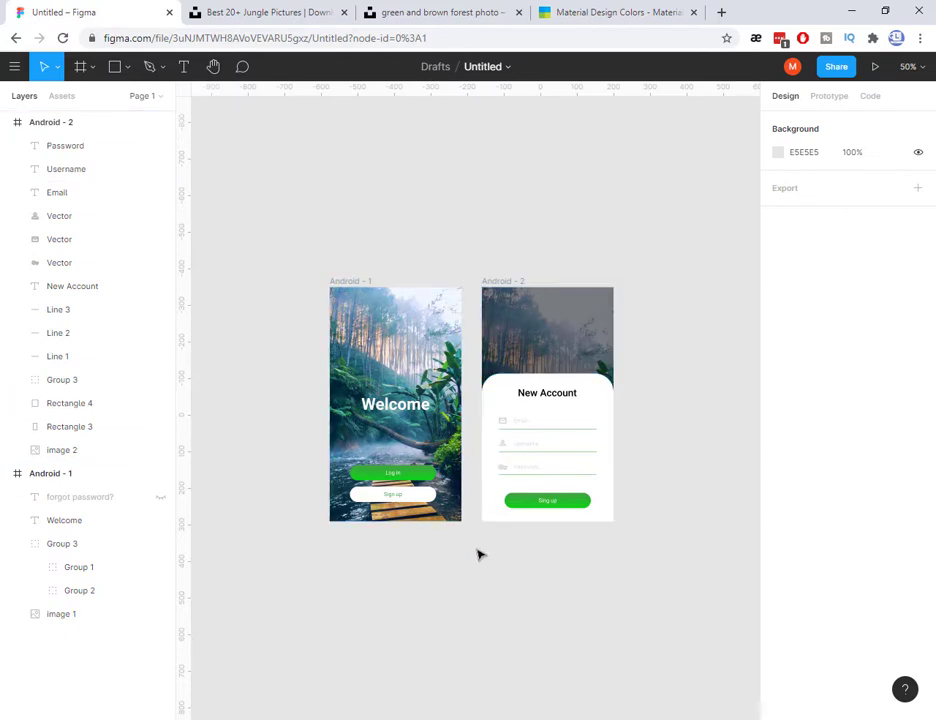
{"action": "key", "text": "space"}
{"action": "left_click_drag", "start_coordinate": [483, 545], "coordinate": [372, 501]}
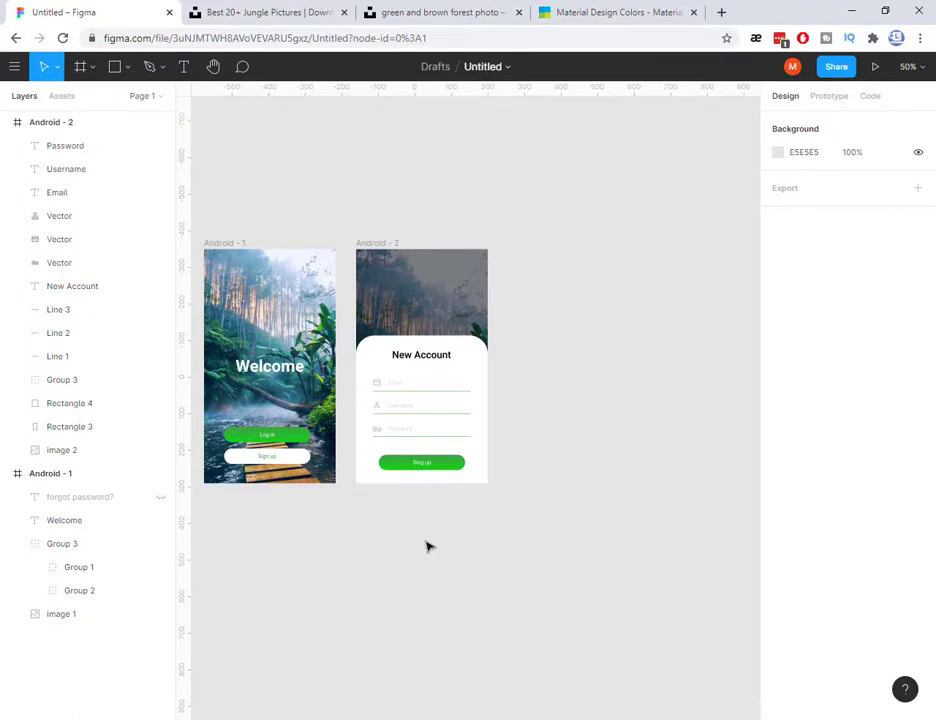
{"action": "key", "text": "space"}
{"action": "left_click_drag", "start_coordinate": [426, 547], "coordinate": [362, 527]}
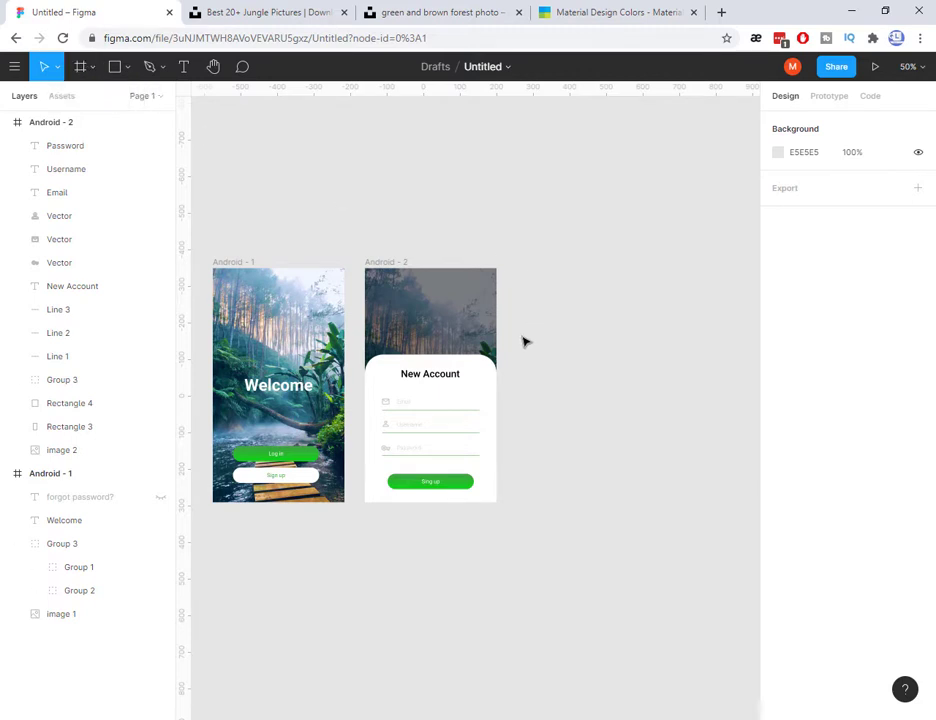
Draw a freehand frame about 256 × 406 beside Android - 2 and delete it.
{"action": "key", "text": "f"}
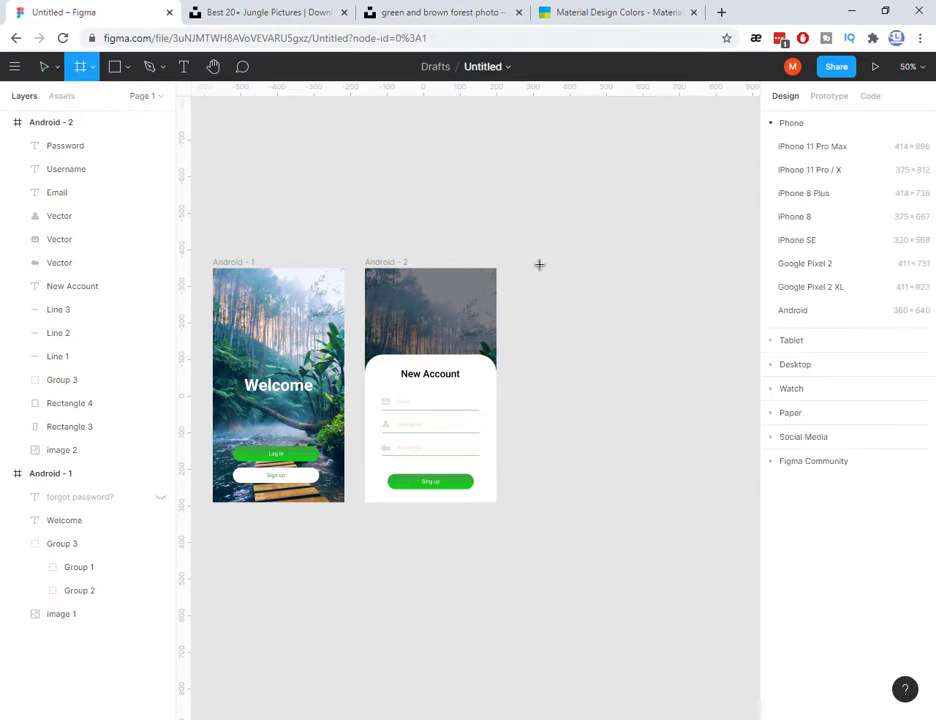
{"action": "mouse_move", "coordinate": [530, 256]}
{"action": "left_mouse_down"}
{"action": "mouse_move", "coordinate": [577, 320]}
{"action": "mouse_move", "coordinate": [673, 412]}
{"action": "mouse_move", "coordinate": [586, 348]}
{"action": "mouse_move", "coordinate": [583, 409]}
{"action": "mouse_move", "coordinate": [629, 388]}
{"action": "mouse_move", "coordinate": [624, 403]}
{"action": "left_mouse_up"}
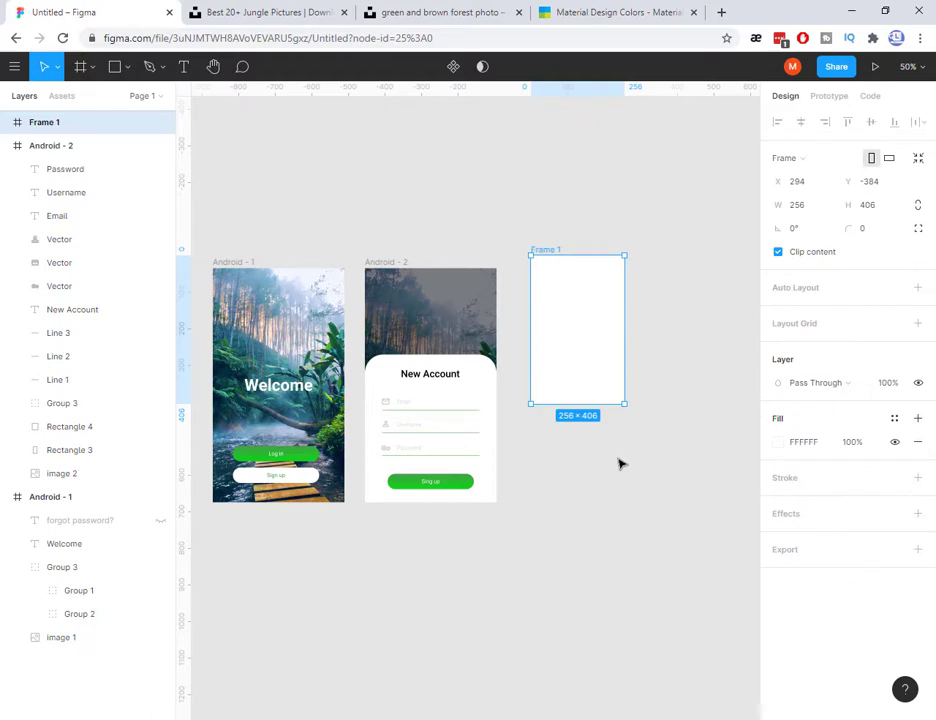
{"action": "key", "text": "Delete"}
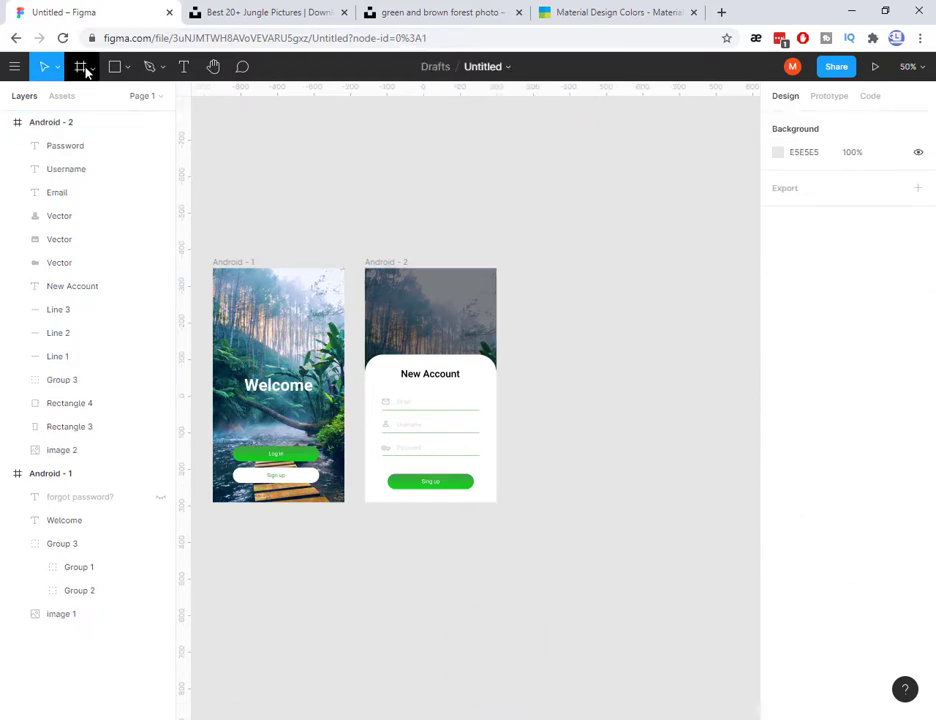
Look through the frame size presets, add an Android 360 × 640 frame, and align it beside Android - 2.
{"action": "left_click", "coordinate": [82, 66]}
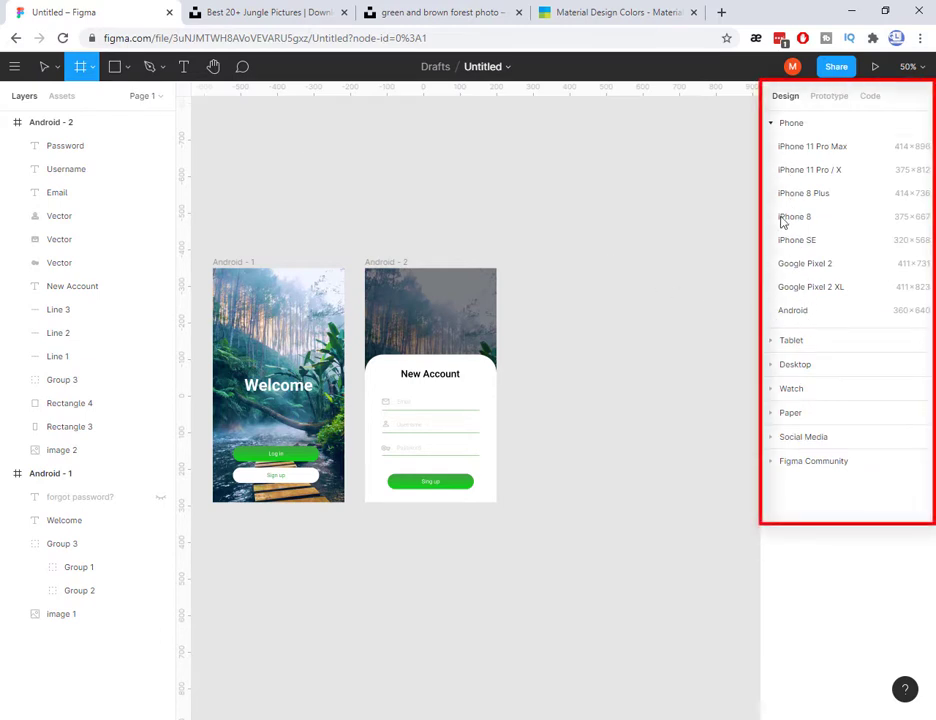
{"action": "left_click", "coordinate": [773, 366]}
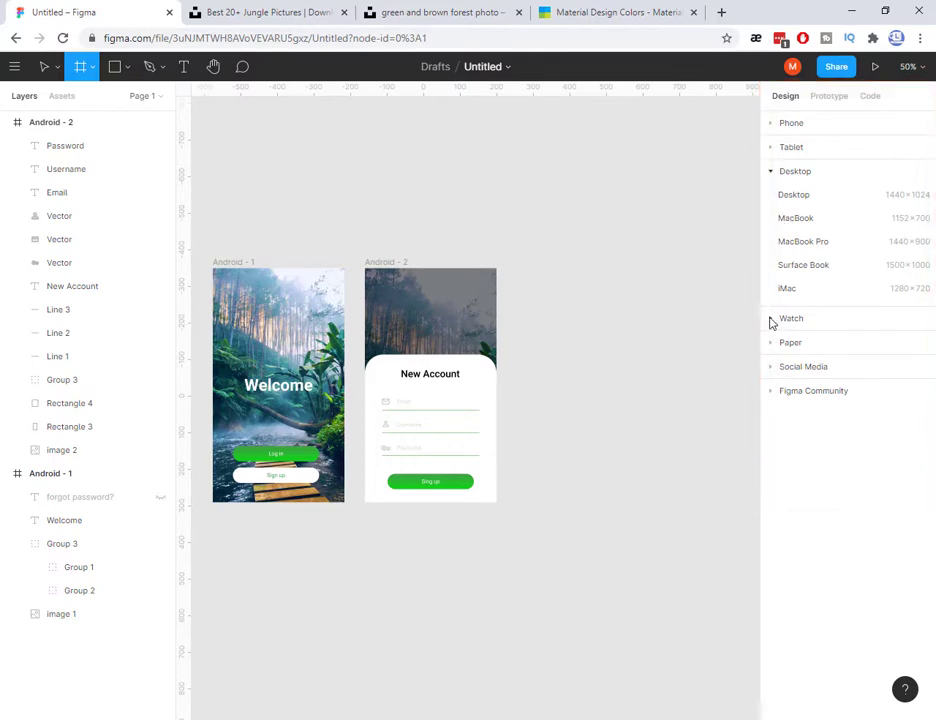
{"action": "left_click", "coordinate": [772, 319]}
{"action": "left_click", "coordinate": [771, 321]}
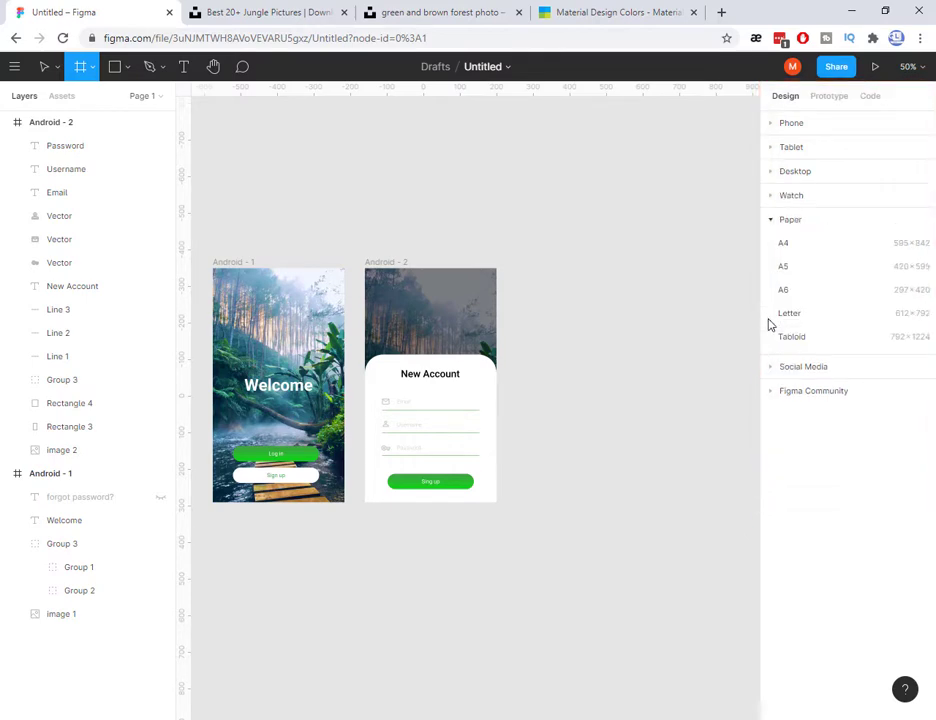
{"action": "left_click", "coordinate": [771, 124]}
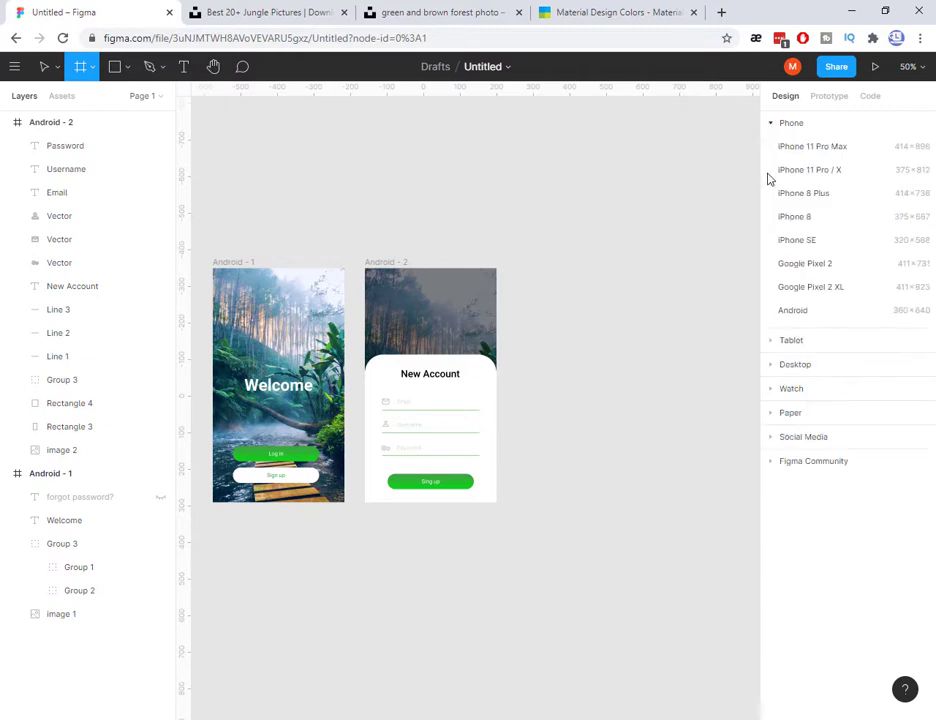
{"action": "left_click", "coordinate": [795, 311]}
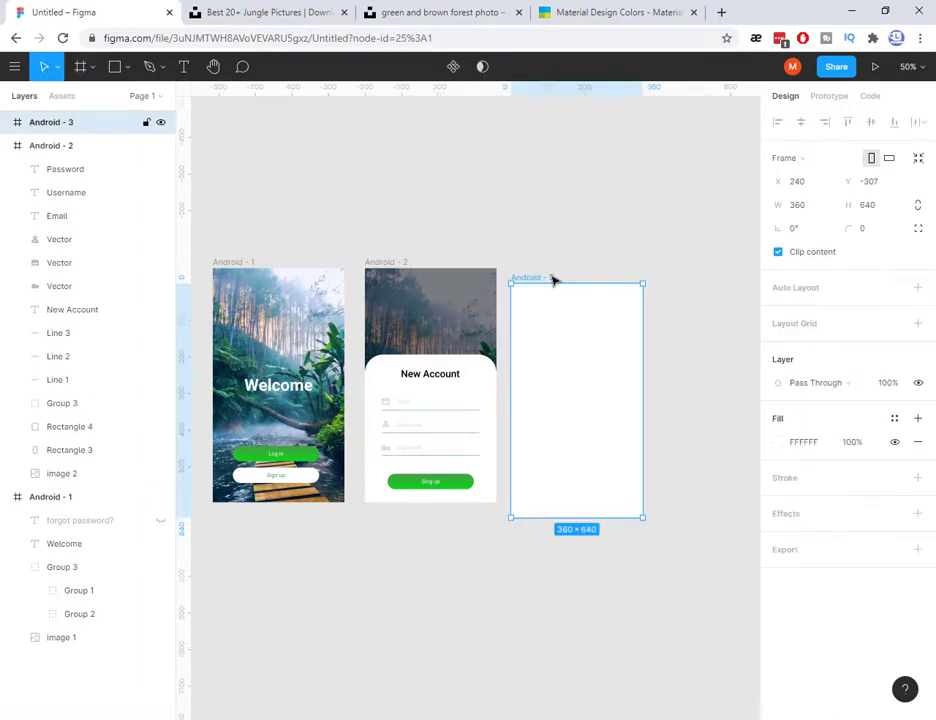
{"action": "mouse_move", "coordinate": [545, 271]}
{"action": "left_mouse_down"}
{"action": "mouse_move", "coordinate": [564, 272]}
{"action": "mouse_move", "coordinate": [546, 266]}
{"action": "left_mouse_up"}
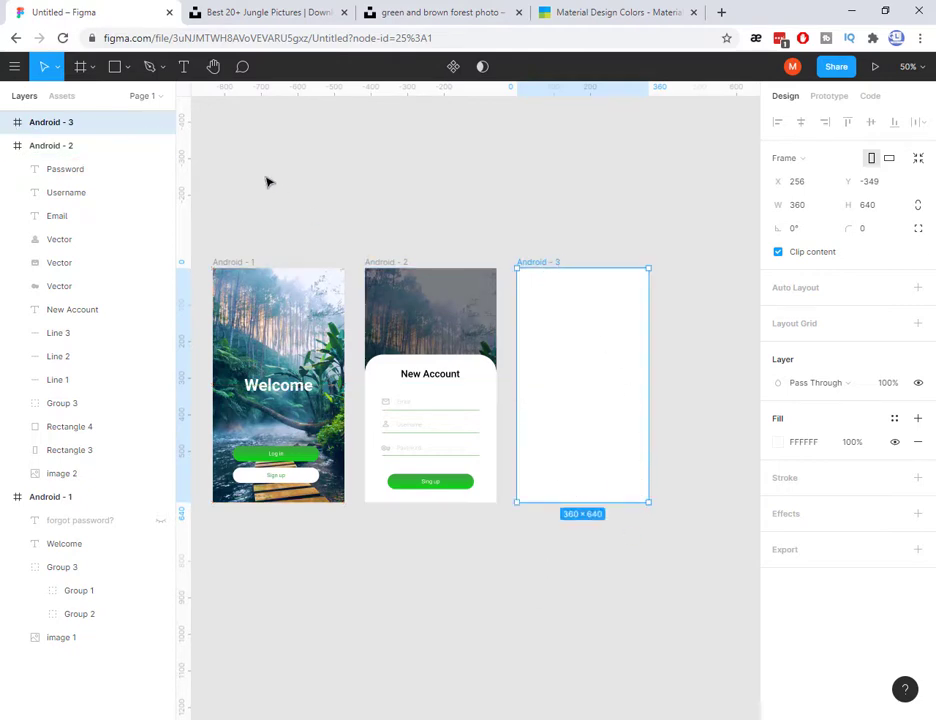
Draw a rectangle about 166 × 172 inside the Android - 3 frame.
{"action": "left_click", "coordinate": [128, 70]}
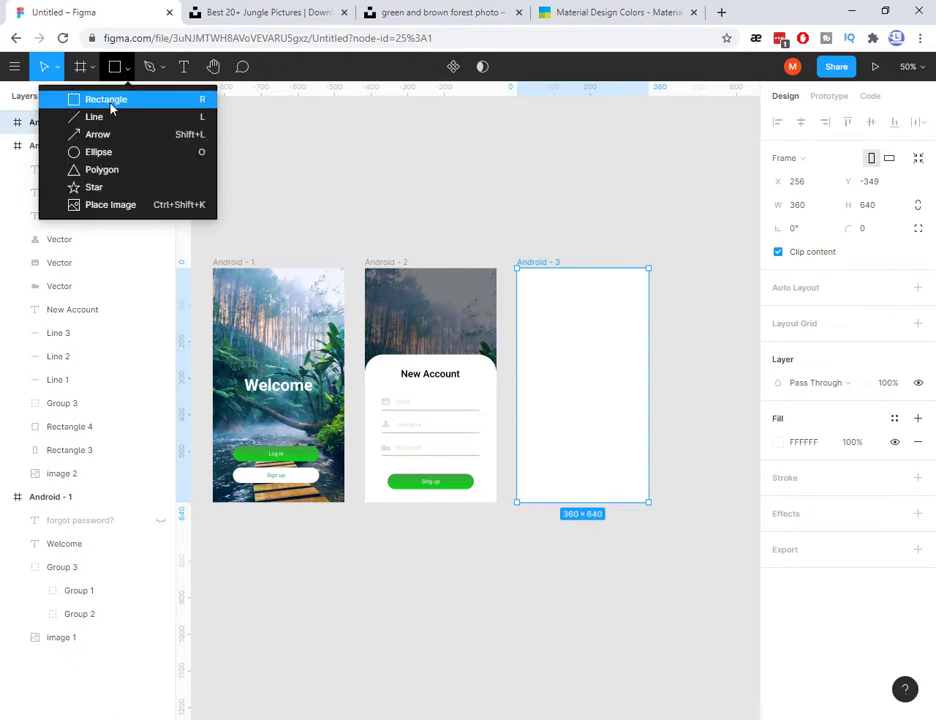
{"action": "left_click", "coordinate": [88, 99]}
{"action": "left_click_drag", "start_coordinate": [536, 335], "coordinate": [598, 397]}
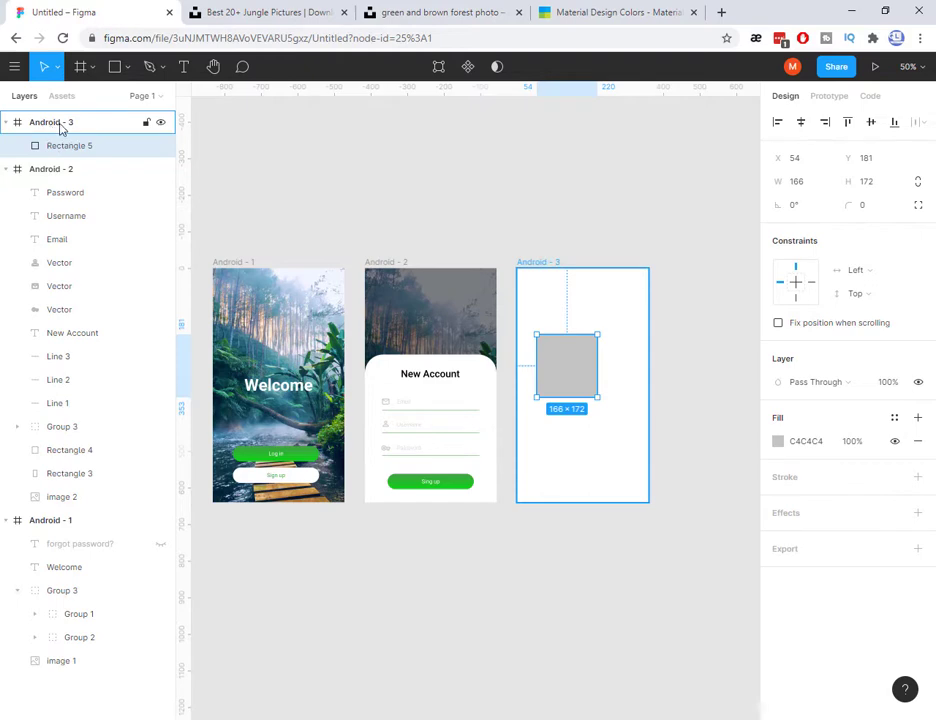
Take the rectangle out of the Android - 3 frame, and nest it back inside at about X 76, Y 148.
{"action": "left_click_drag", "start_coordinate": [566, 376], "coordinate": [640, 393]}
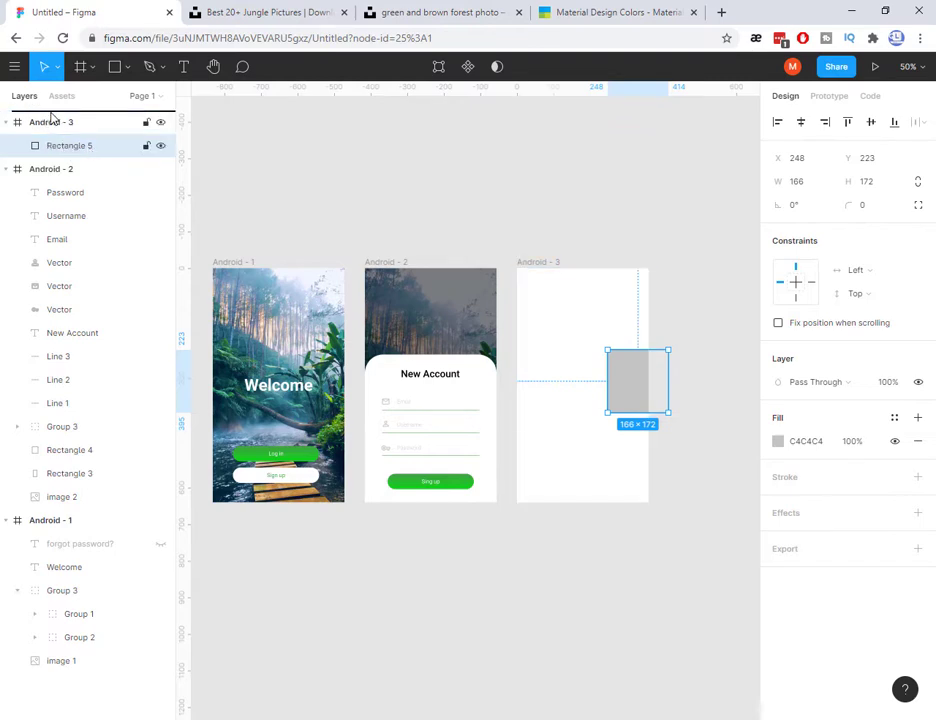
{"action": "left_click_drag", "start_coordinate": [52, 118], "coordinate": [52, 120]}
{"action": "left_click_drag", "start_coordinate": [619, 380], "coordinate": [551, 371]}
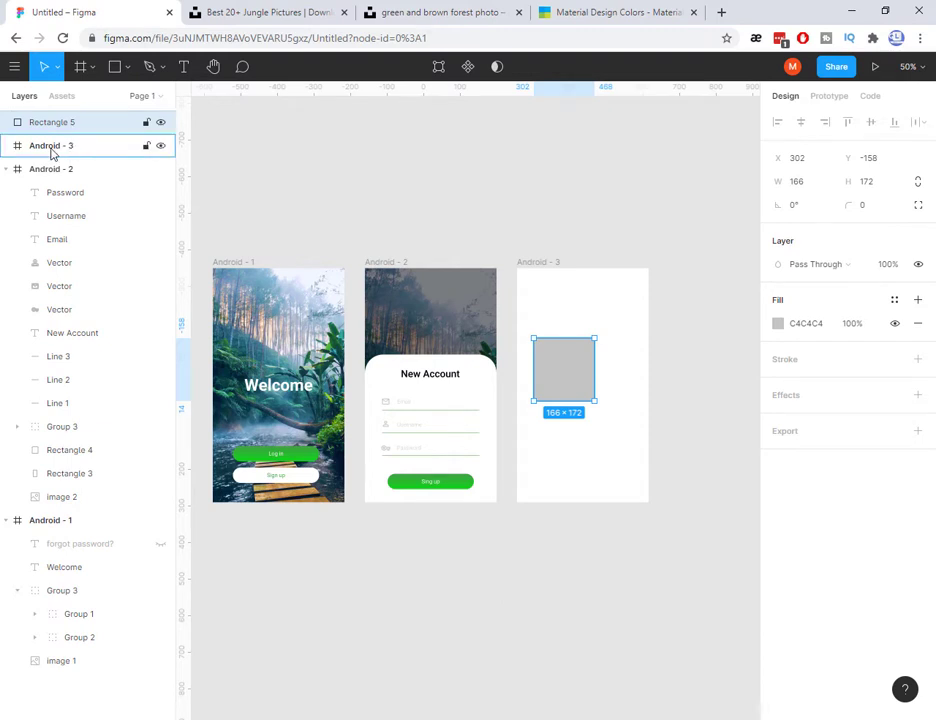
{"action": "left_click_drag", "start_coordinate": [57, 152], "coordinate": [57, 152]}
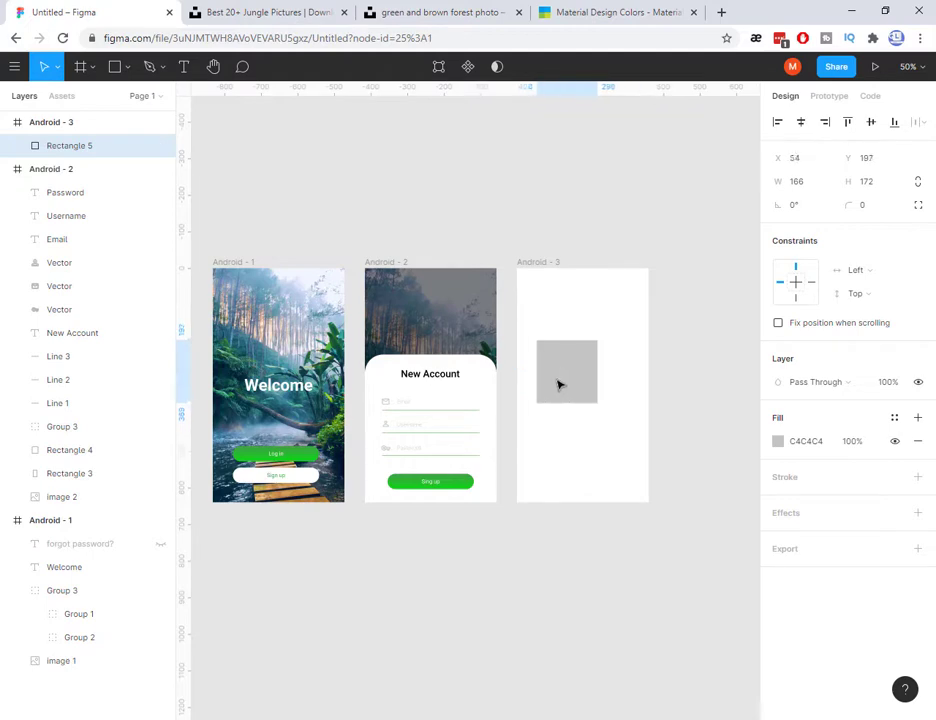
{"action": "left_click_drag", "start_coordinate": [561, 383], "coordinate": [573, 371]}
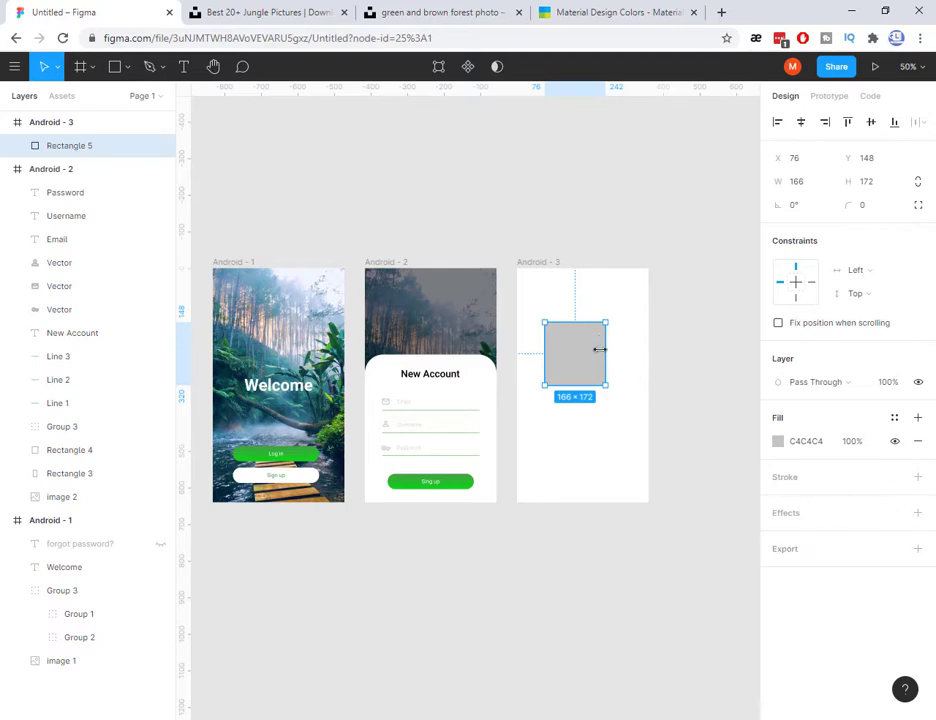
Change the rectangle's fill to the solid teal 1D878D and deselect it.
{"action": "left_click", "coordinate": [779, 443]}
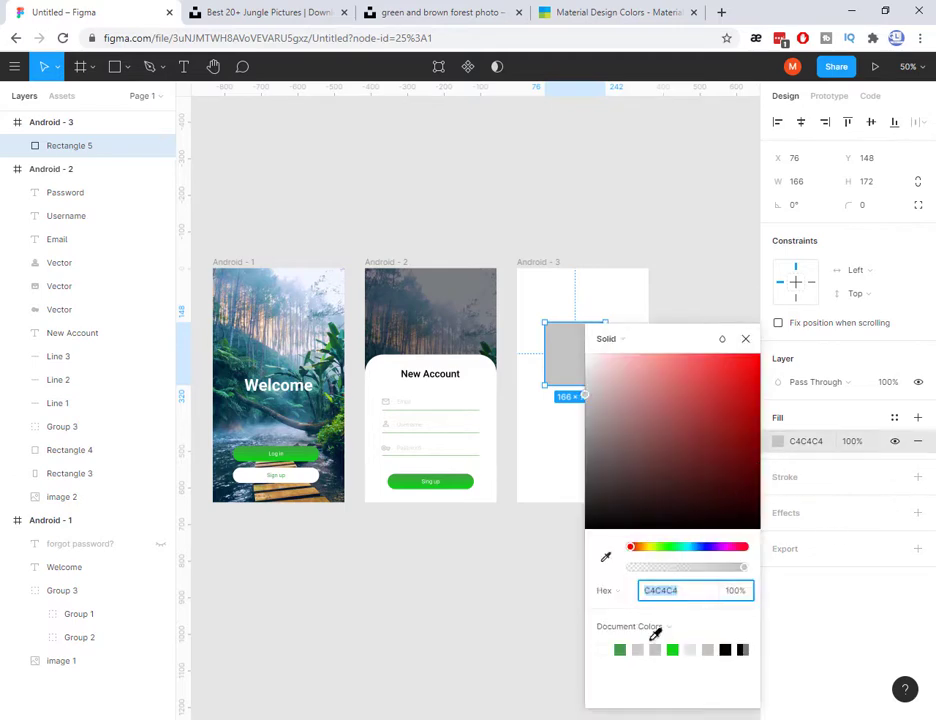
{"action": "left_click_drag", "start_coordinate": [682, 470], "coordinate": [723, 431]}
{"action": "left_click", "coordinate": [690, 551]}
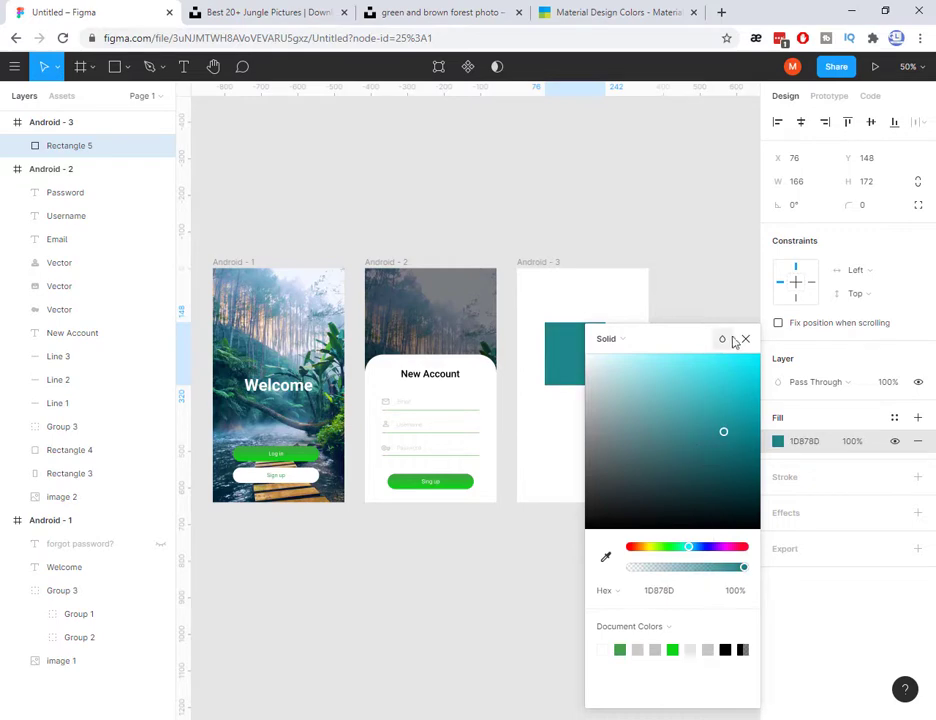
{"action": "left_click", "coordinate": [746, 339]}
{"action": "left_click", "coordinate": [485, 236]}
{"action": "left_click", "coordinate": [131, 69]}
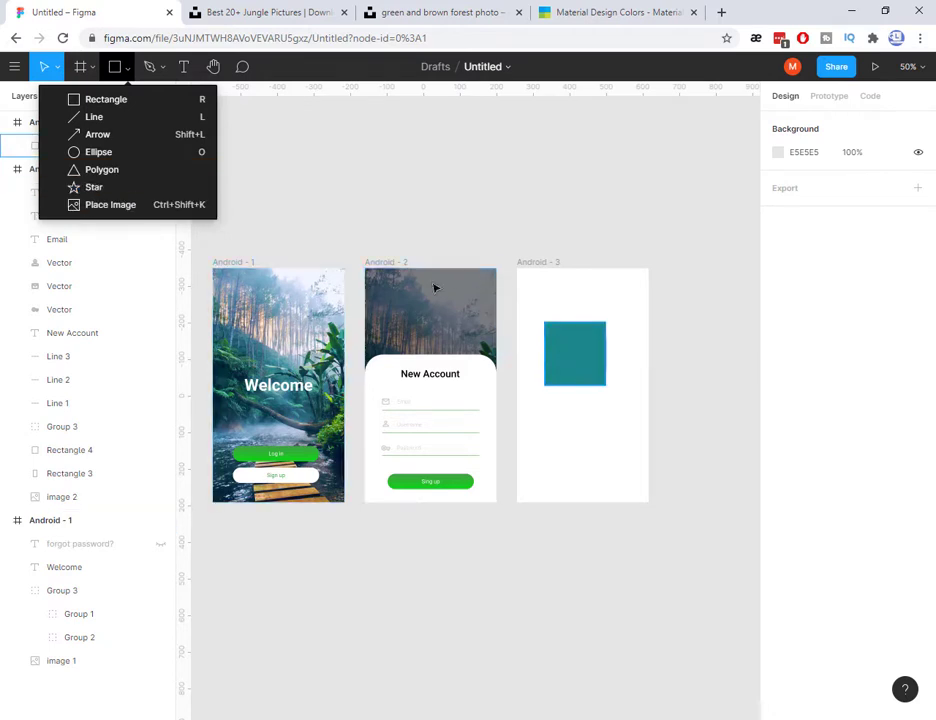
{"action": "left_click", "coordinate": [284, 167]}
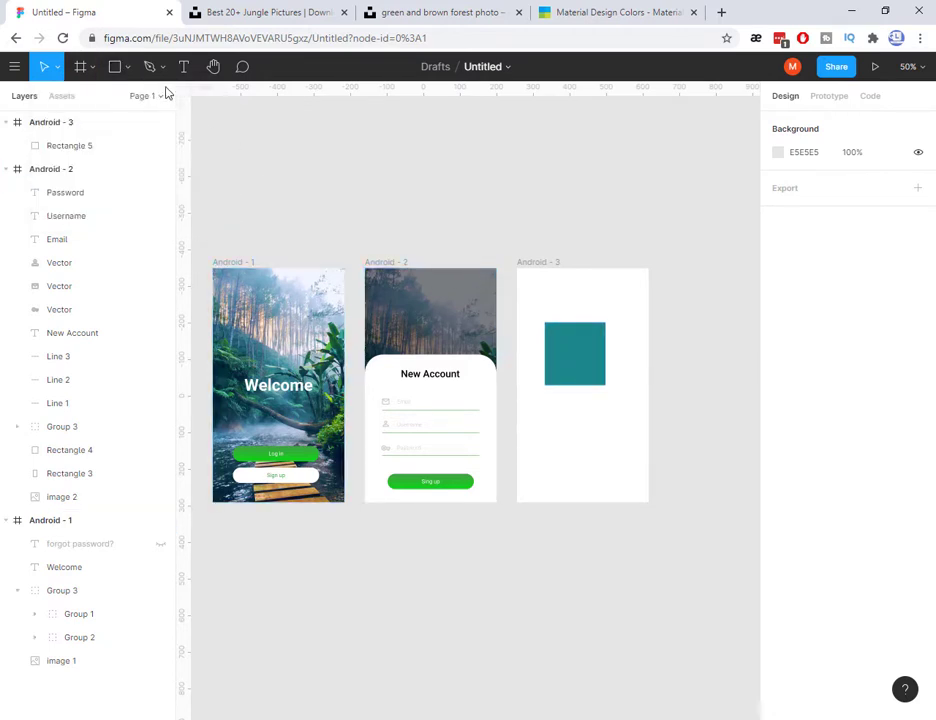
Draw a closed six-point Pen shape across the lower part of Android - 3, replacing its stroke with a C4C4C4 fill.
{"action": "left_click", "coordinate": [167, 67]}
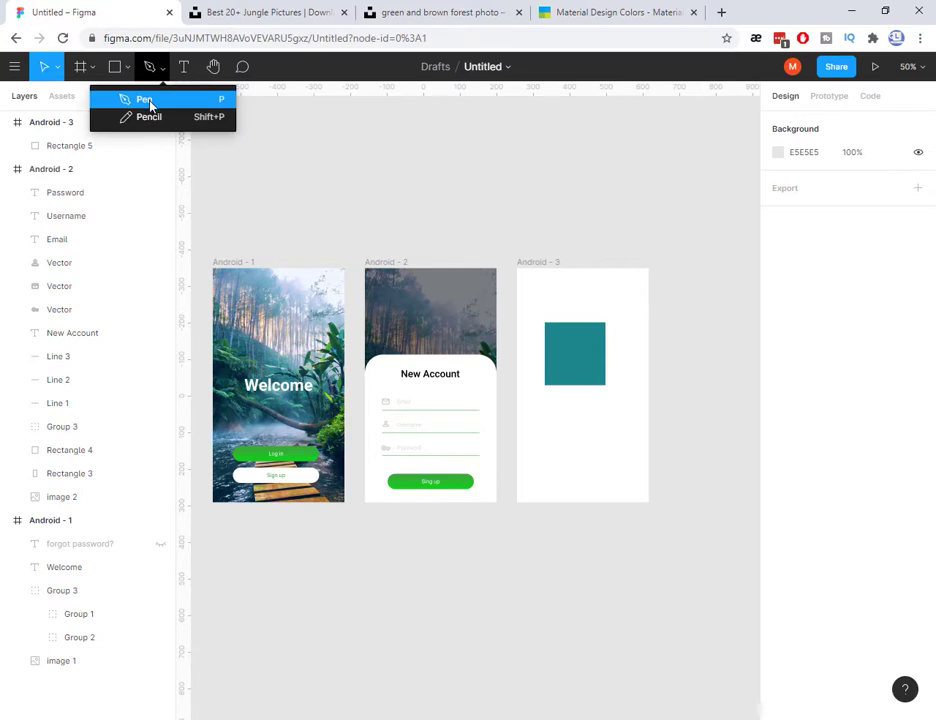
{"action": "left_click", "coordinate": [145, 100]}
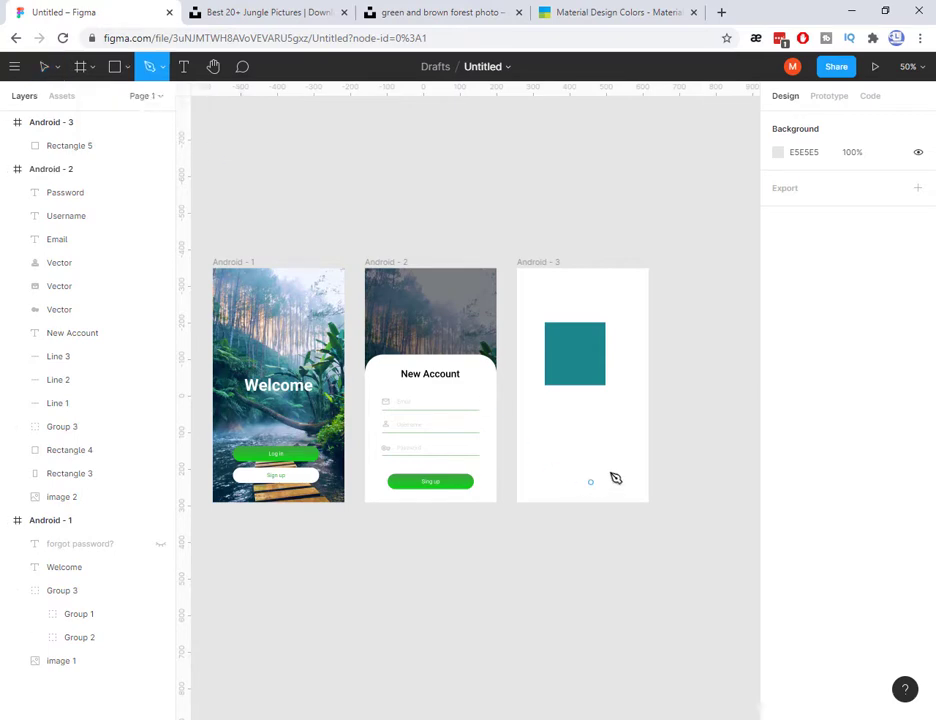
{"action": "left_click", "coordinate": [647, 401]}
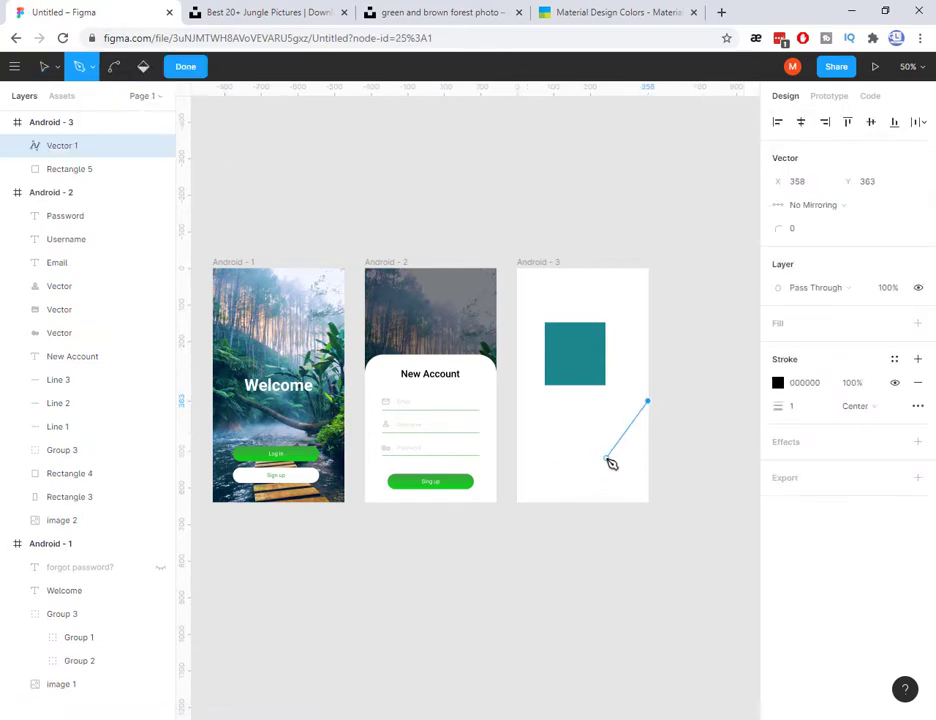
{"action": "left_click", "coordinate": [606, 457]}
{"action": "left_click", "coordinate": [541, 445]}
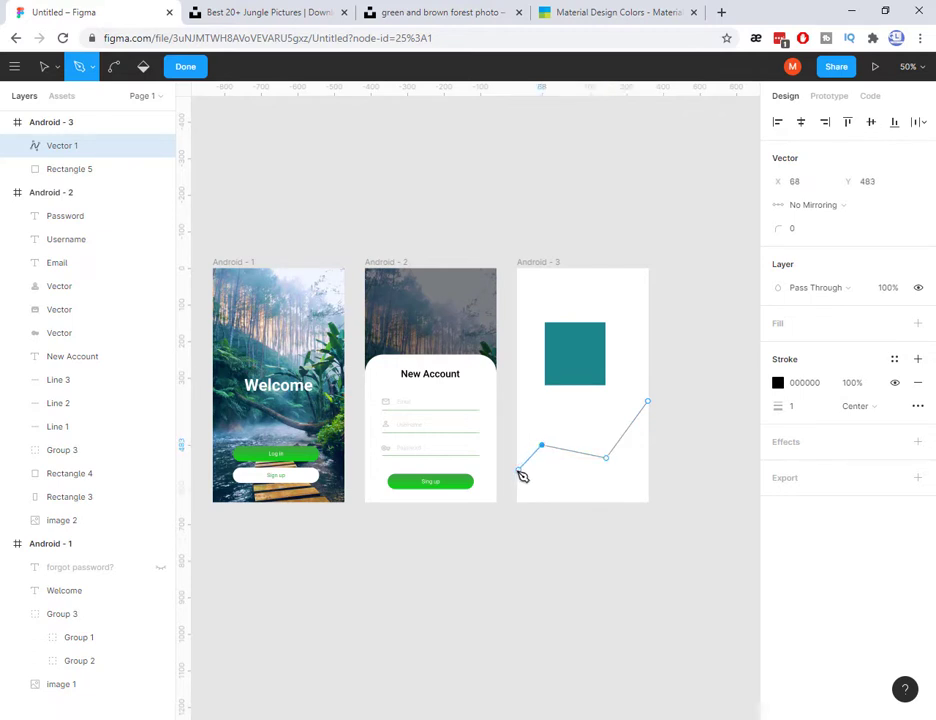
{"action": "left_click", "coordinate": [516, 470]}
{"action": "left_click", "coordinate": [516, 502]}
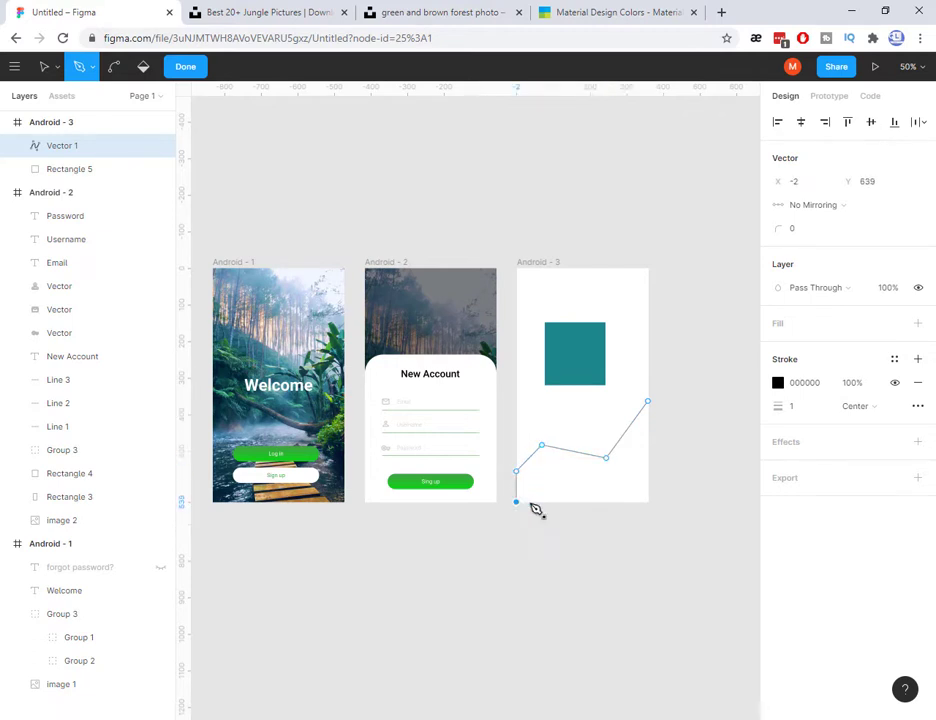
{"action": "left_click", "coordinate": [647, 502]}
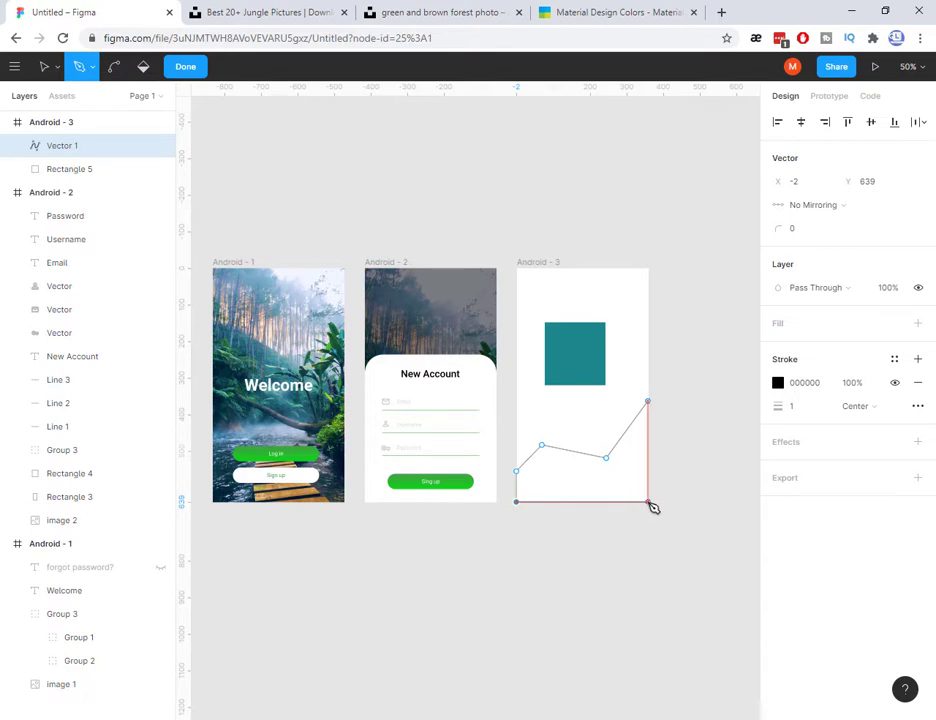
{"action": "left_click", "coordinate": [647, 404]}
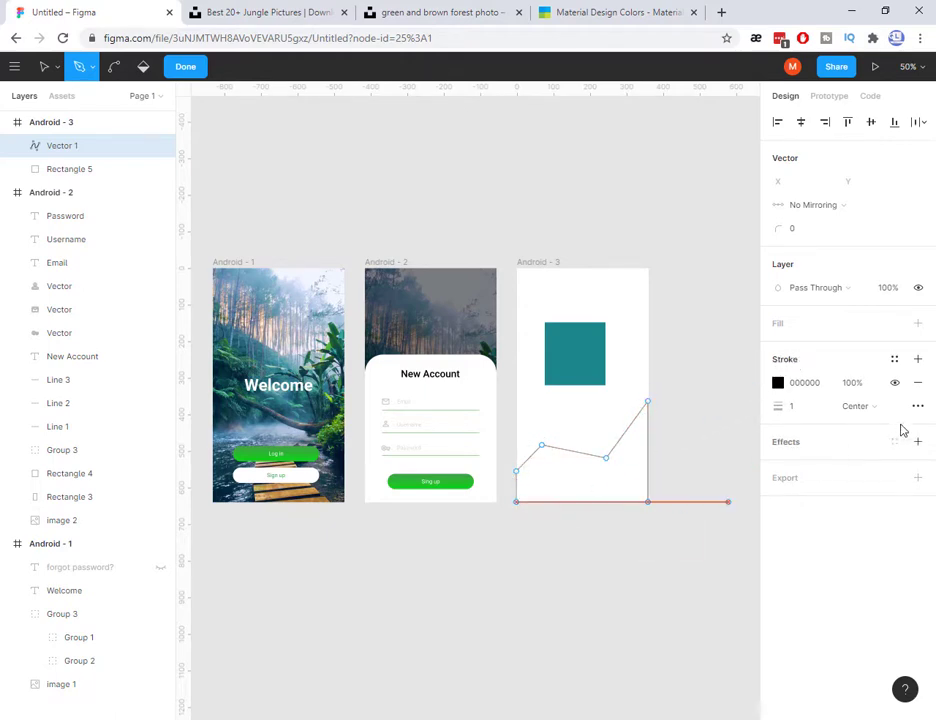
{"action": "left_click", "coordinate": [918, 387]}
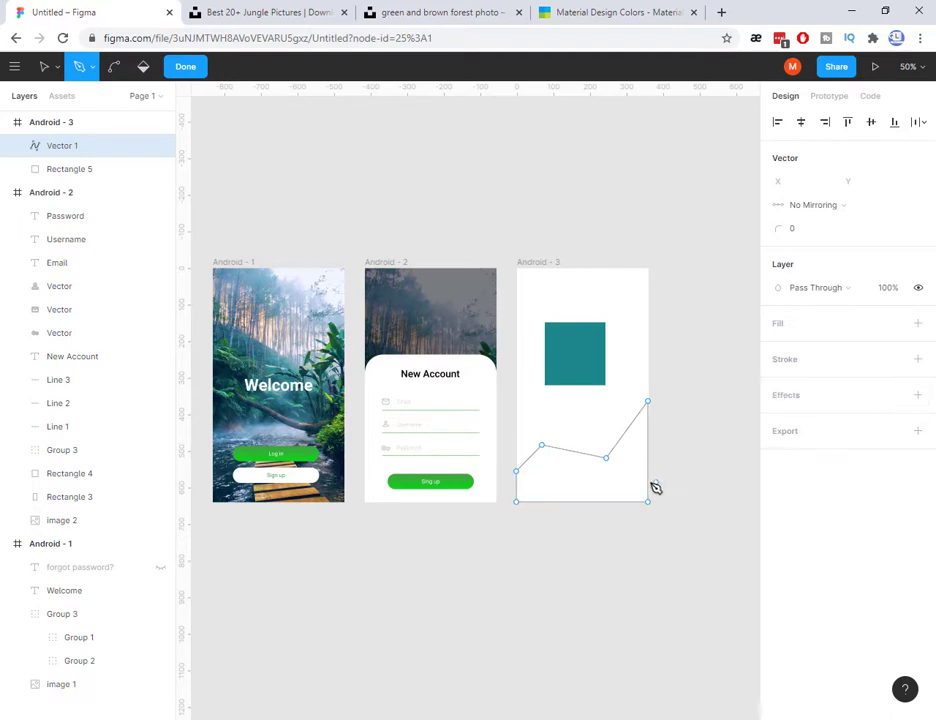
{"action": "left_click", "coordinate": [918, 323]}
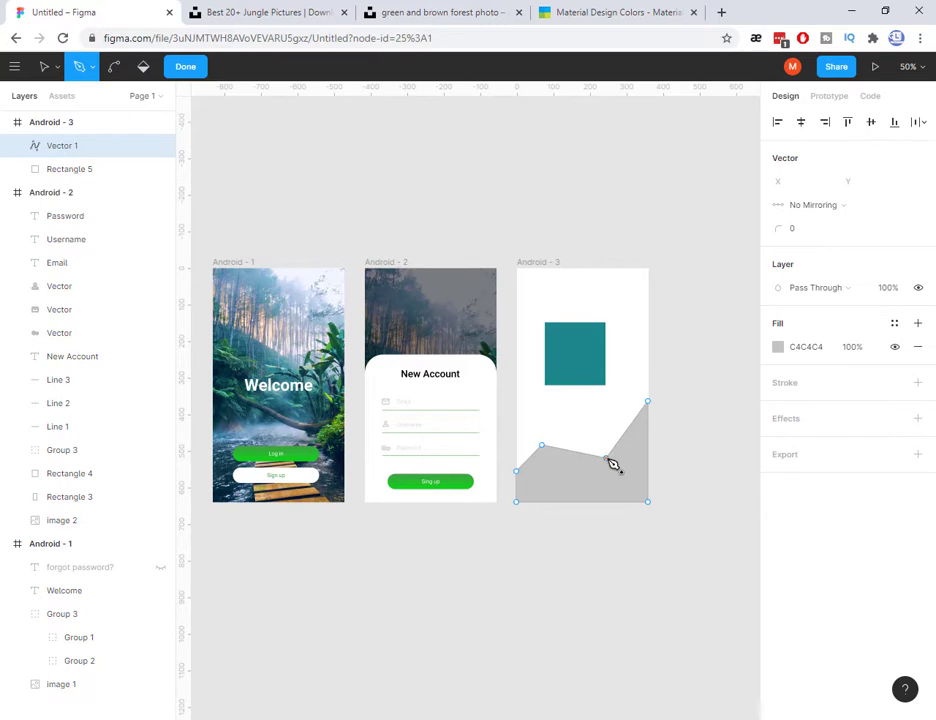
Bend the two inner points of the grey shape's upper edge into smooth curves, forming a wave.
{"action": "key", "text": "ctrl"}
{"action": "left_click_drag", "start_coordinate": [610, 460], "coordinate": [633, 457]}
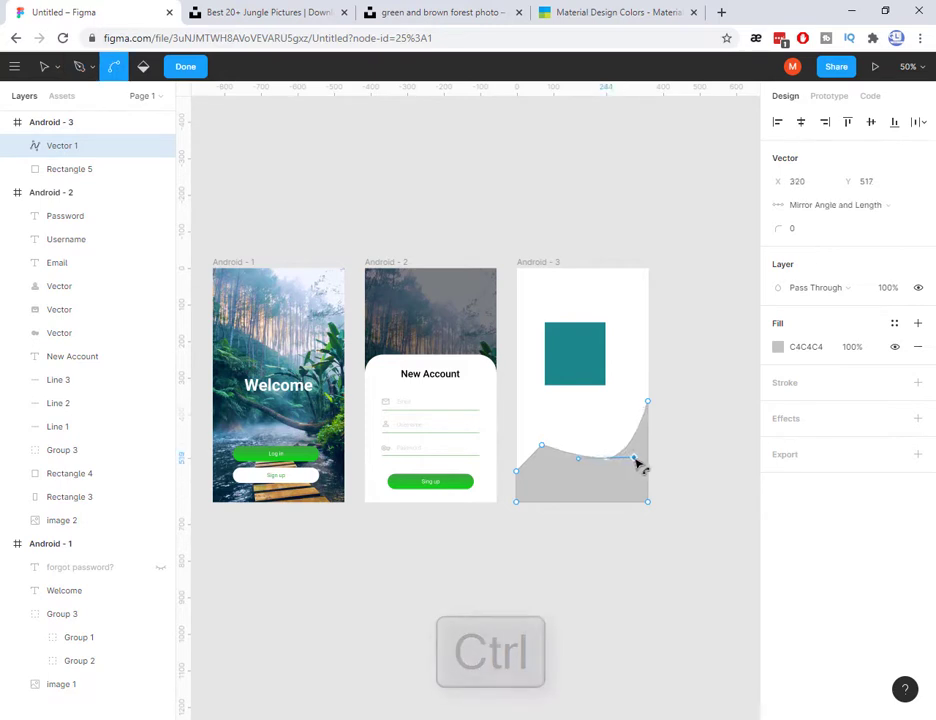
{"action": "left_click_drag", "start_coordinate": [545, 450], "coordinate": [570, 451]}
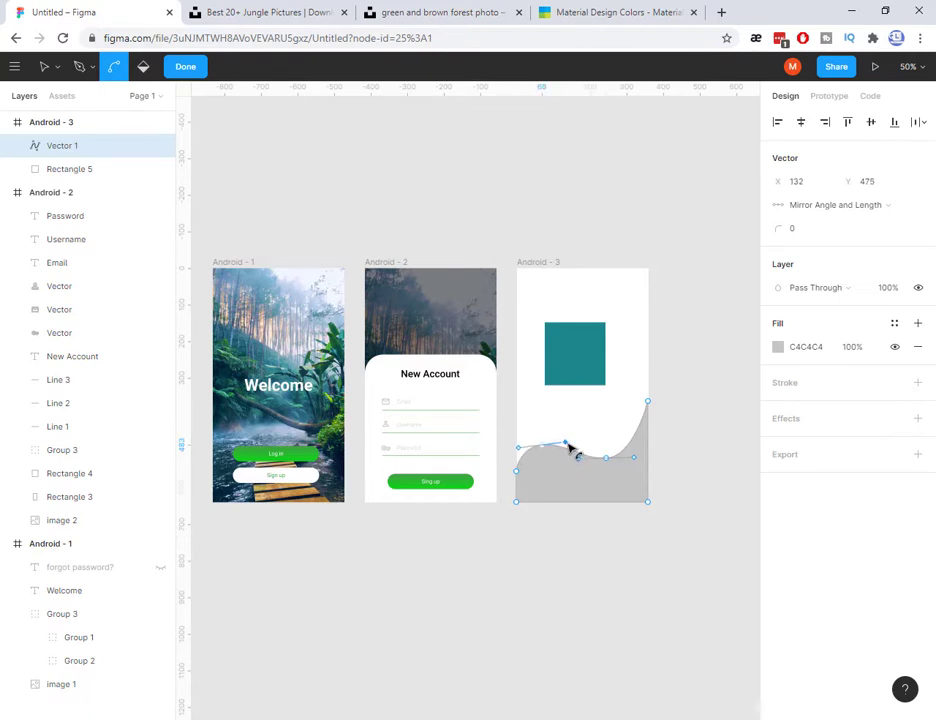
{"action": "key", "text": "p"}
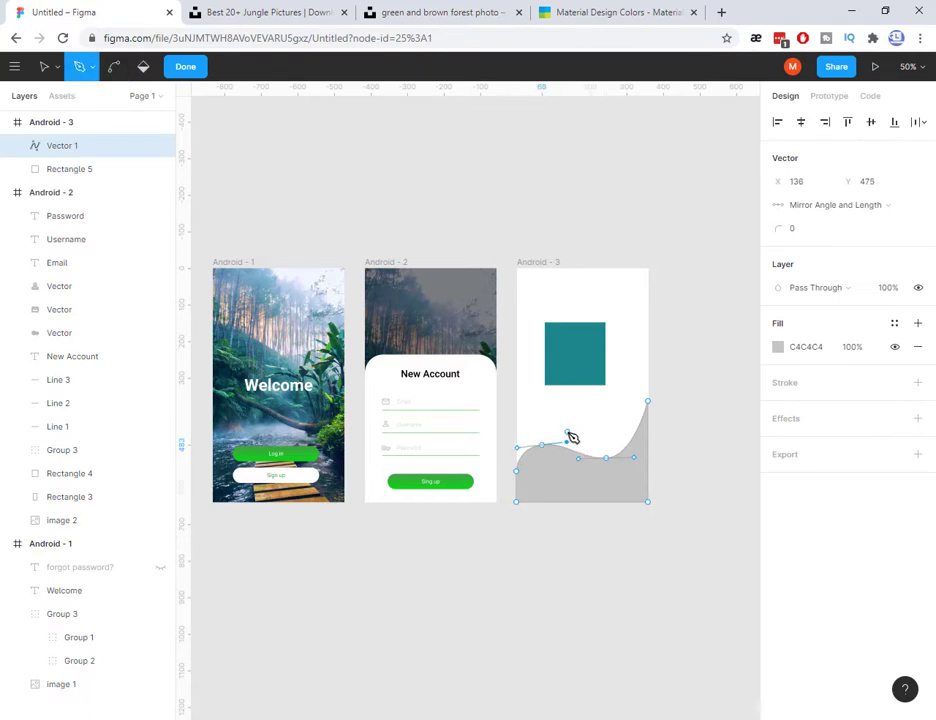
{"action": "key", "text": "Escape"}
{"action": "left_click", "coordinate": [677, 495]}
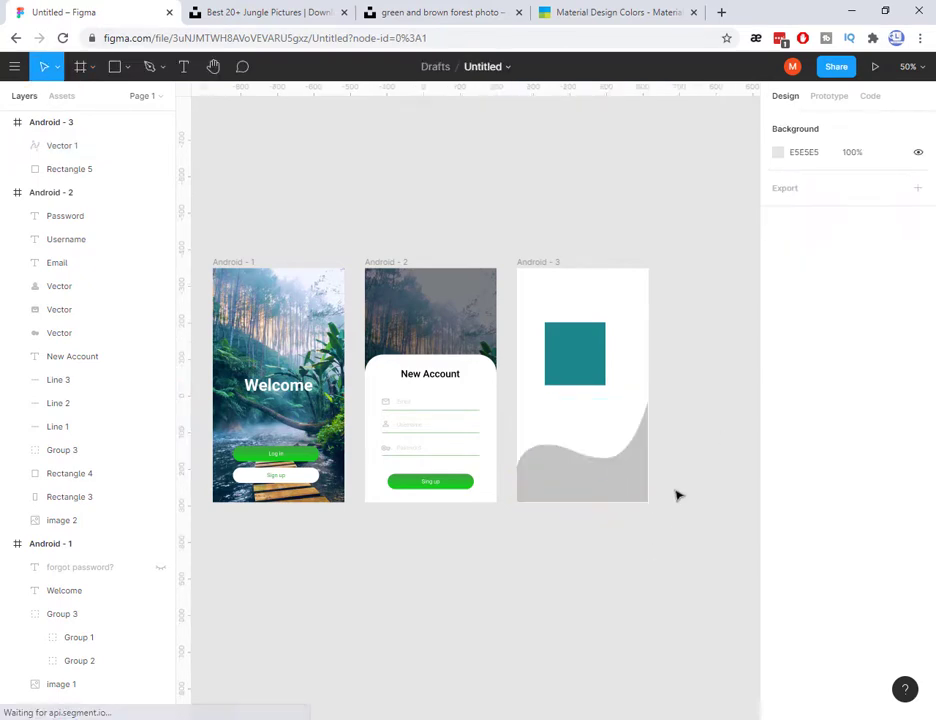
Reopen the wave shape for vector editing and lower its highest corner point to about Y 367.
{"action": "left_click", "coordinate": [618, 487]}
{"action": "double_click", "coordinate": [643, 459]}
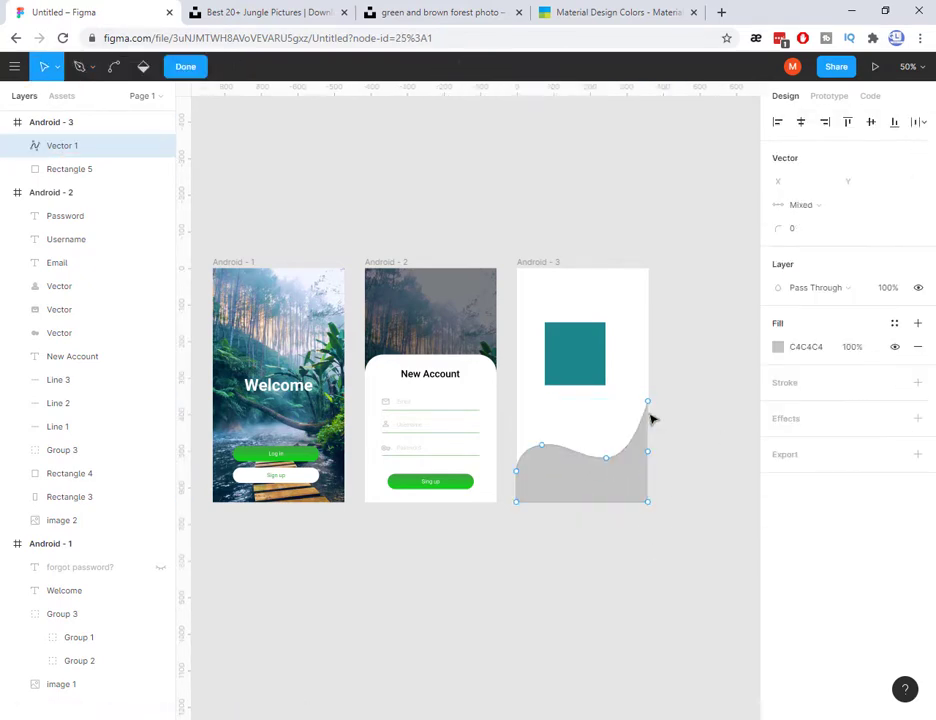
{"action": "mouse_move", "coordinate": [650, 399]}
{"action": "left_mouse_down"}
{"action": "mouse_move", "coordinate": [653, 415]}
{"action": "mouse_move", "coordinate": [650, 408]}
{"action": "left_mouse_up"}
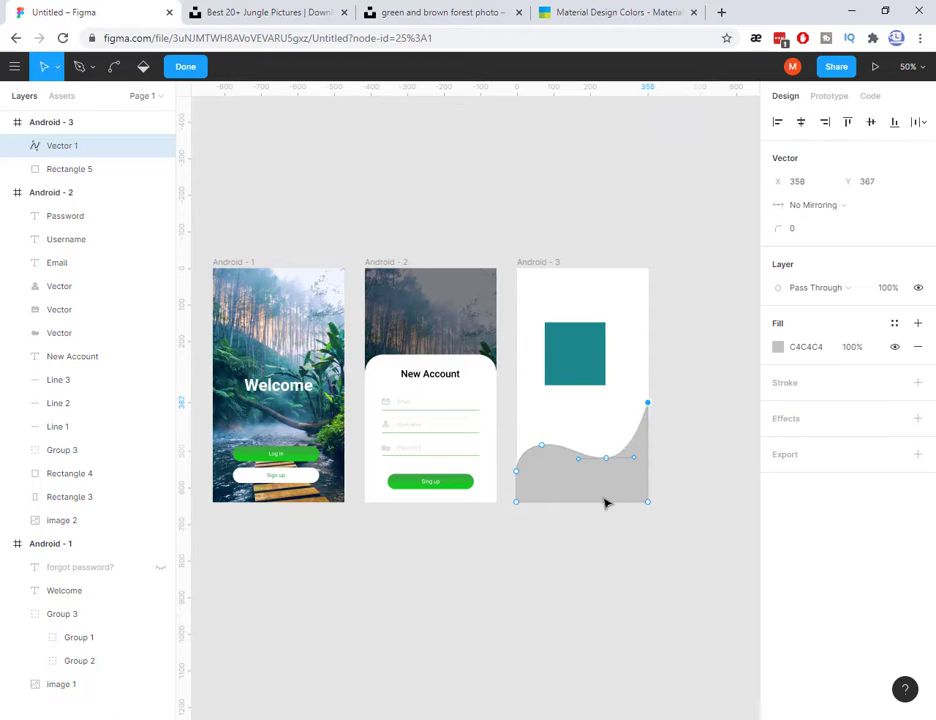
{"action": "left_click", "coordinate": [595, 595]}
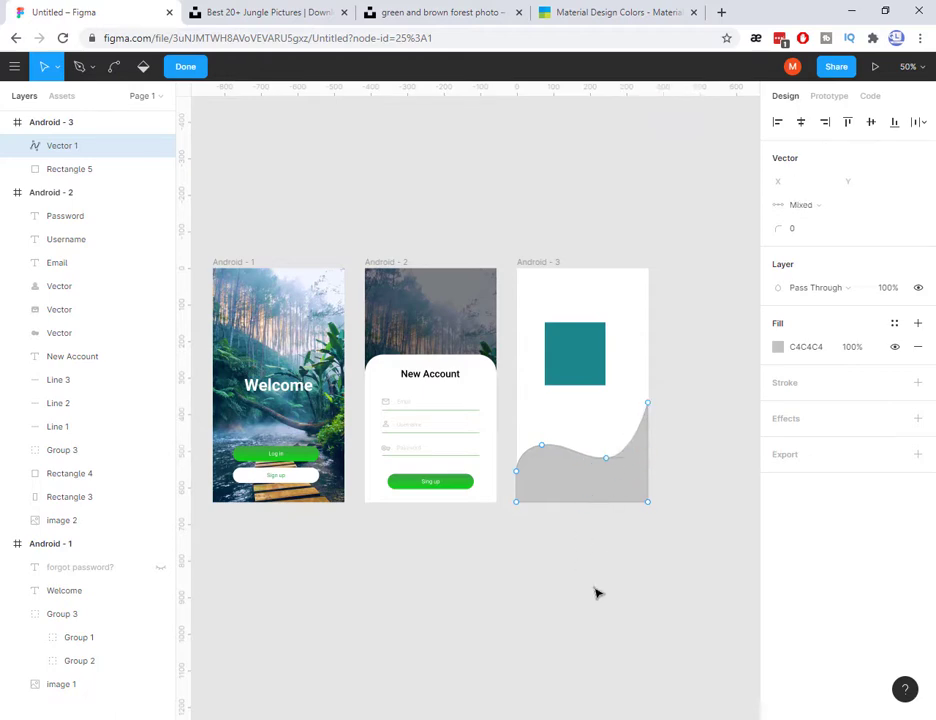
{"action": "key", "text": "Escape"}
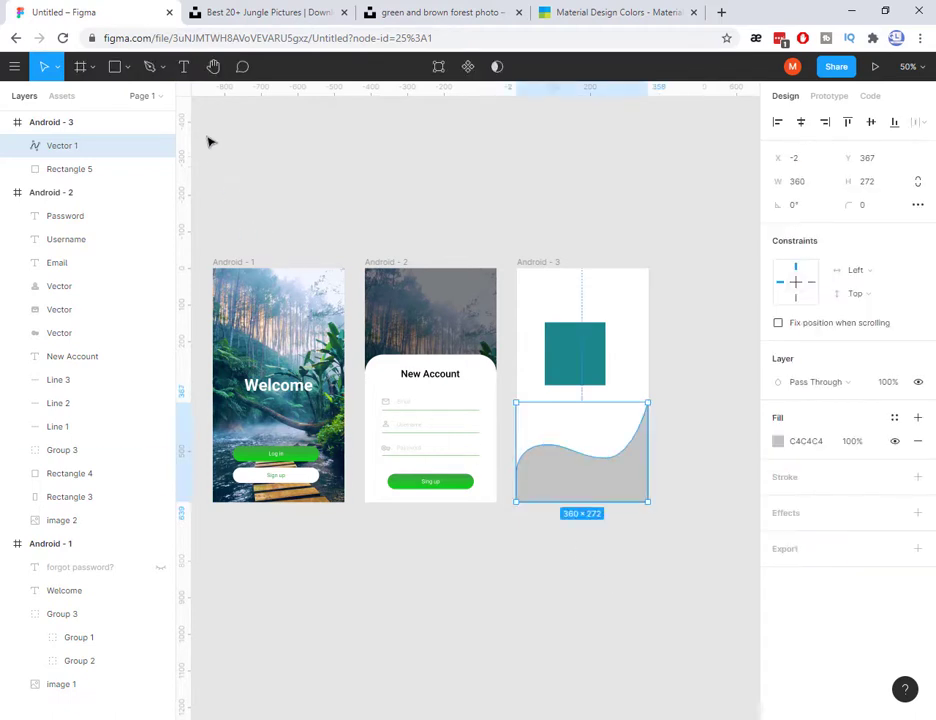
{"action": "left_click", "coordinate": [185, 68]}
{"action": "left_click", "coordinate": [543, 288]}
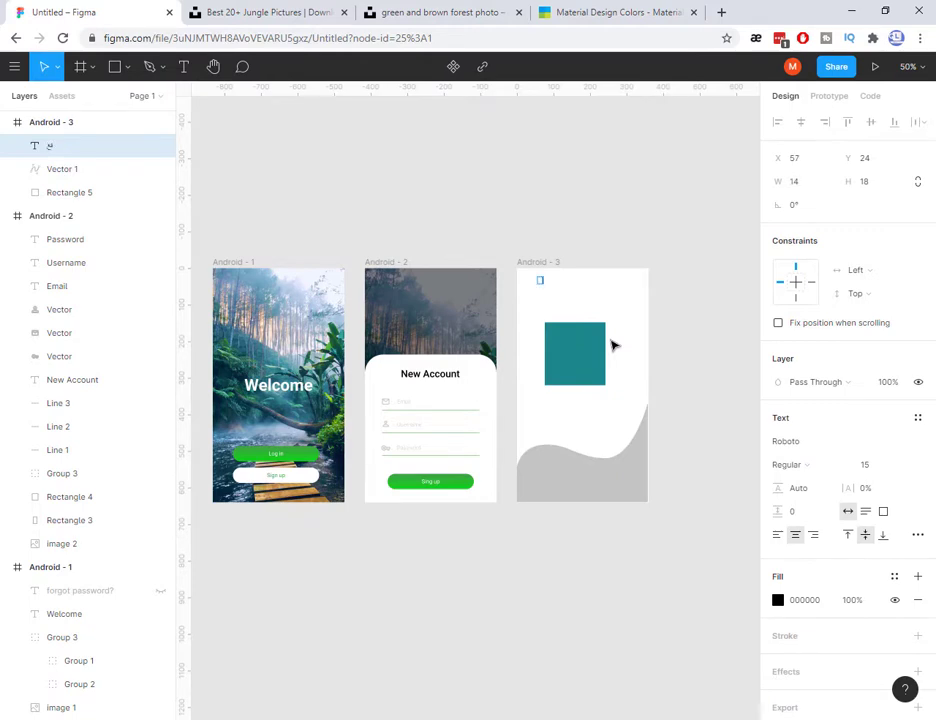
{"action": "key", "text": "Escape"}
{"action": "key", "text": "Escape"}
Add the text "Welcome" above the teal rectangle in Android - 3.
{"action": "left_click", "coordinate": [188, 72]}
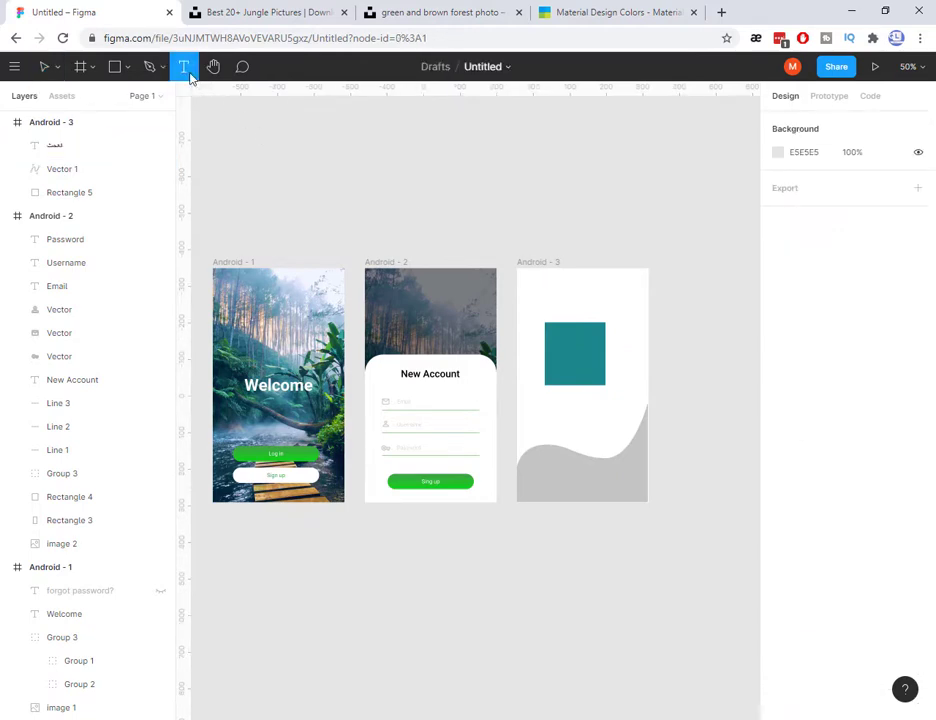
{"action": "left_click", "coordinate": [559, 294]}
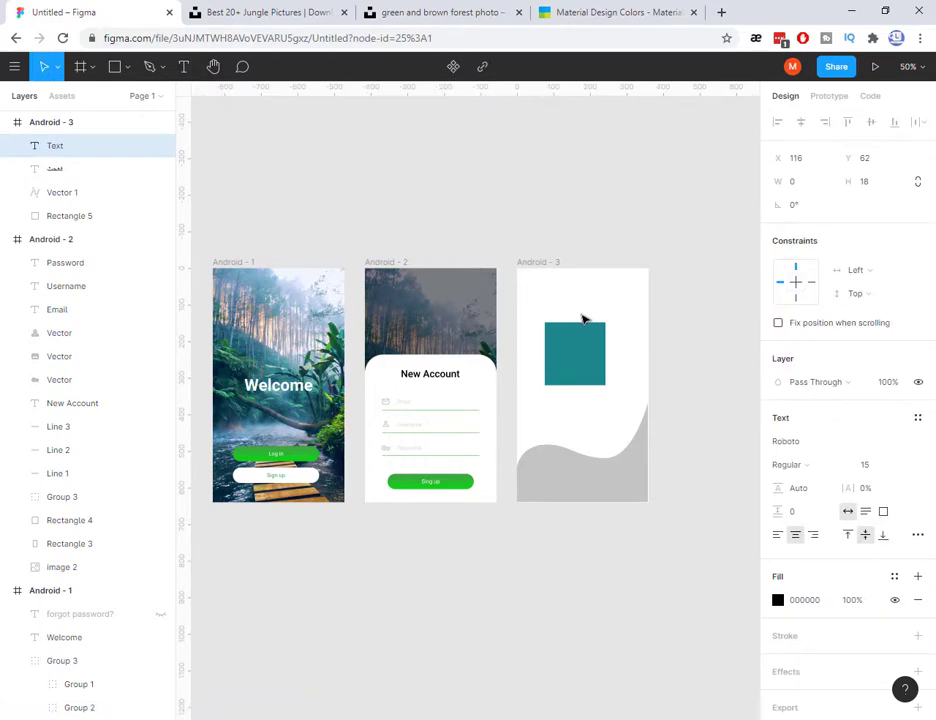
{"action": "type", "text": "Welcome"}
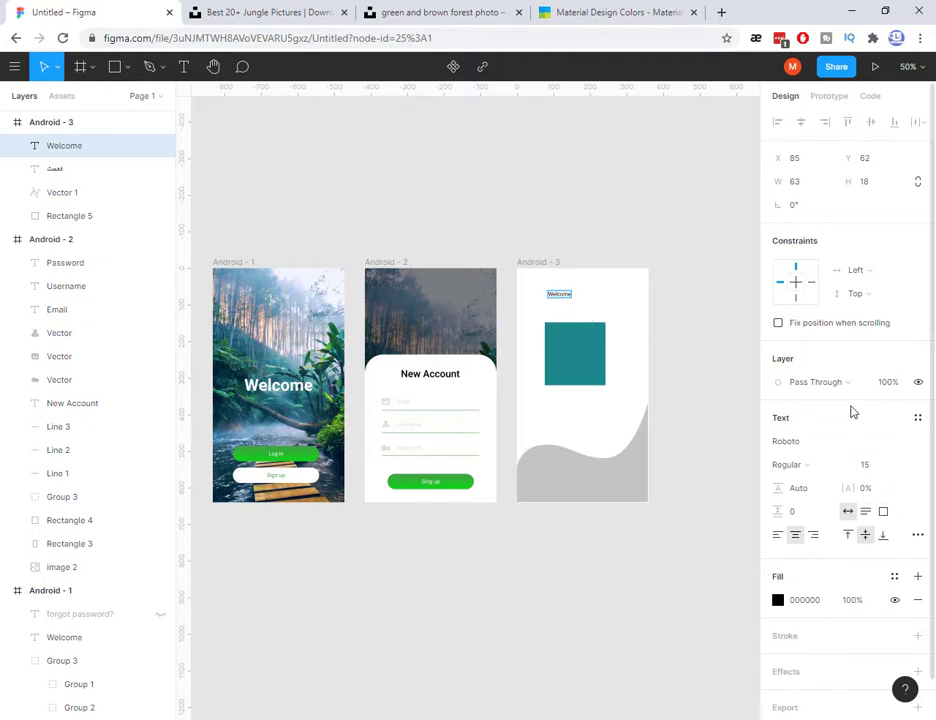
Set the new Welcome text's font size to 45, try other sizes in steps of 10, and settle on 55.
{"action": "left_click", "coordinate": [884, 467]}
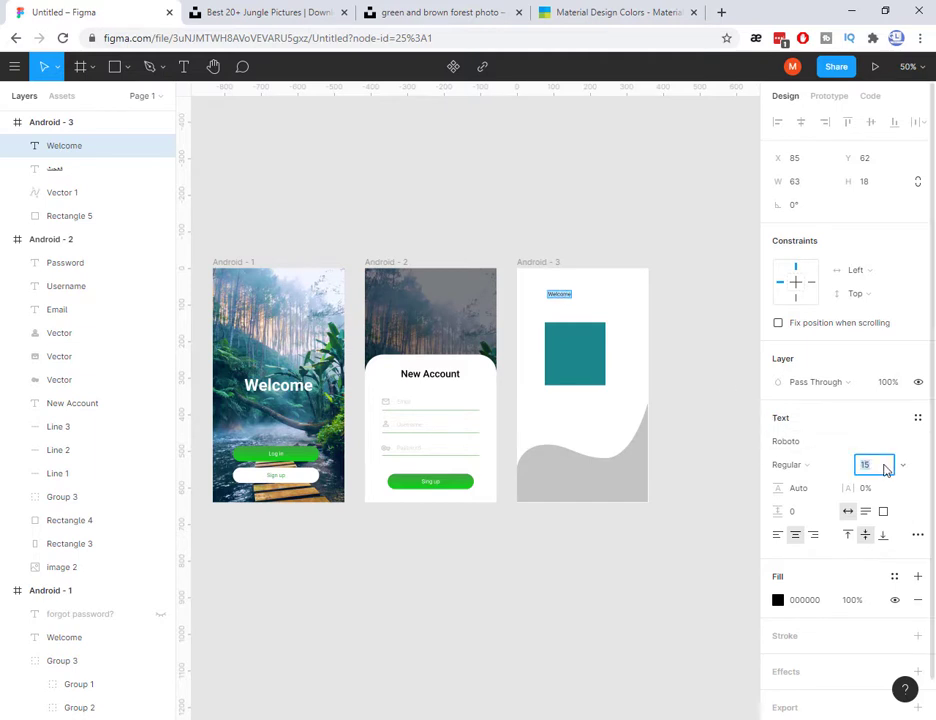
{"action": "type", "text": "45"}
{"action": "key", "text": "Return"}
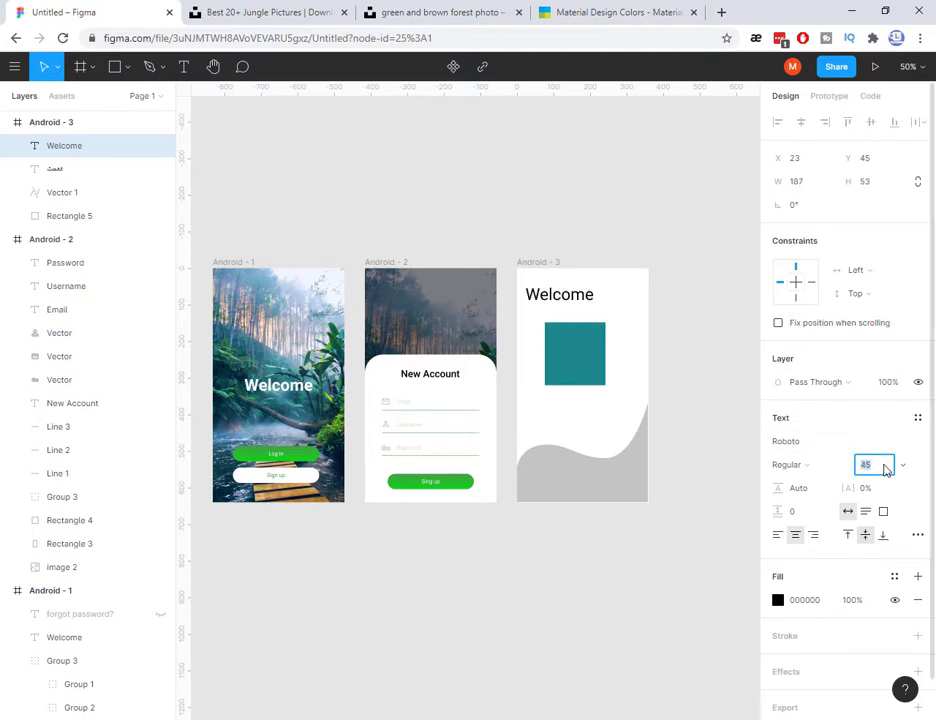
{"action": "key", "text": "shift+Up"}
{"action": "key", "text": "shift+Down"}
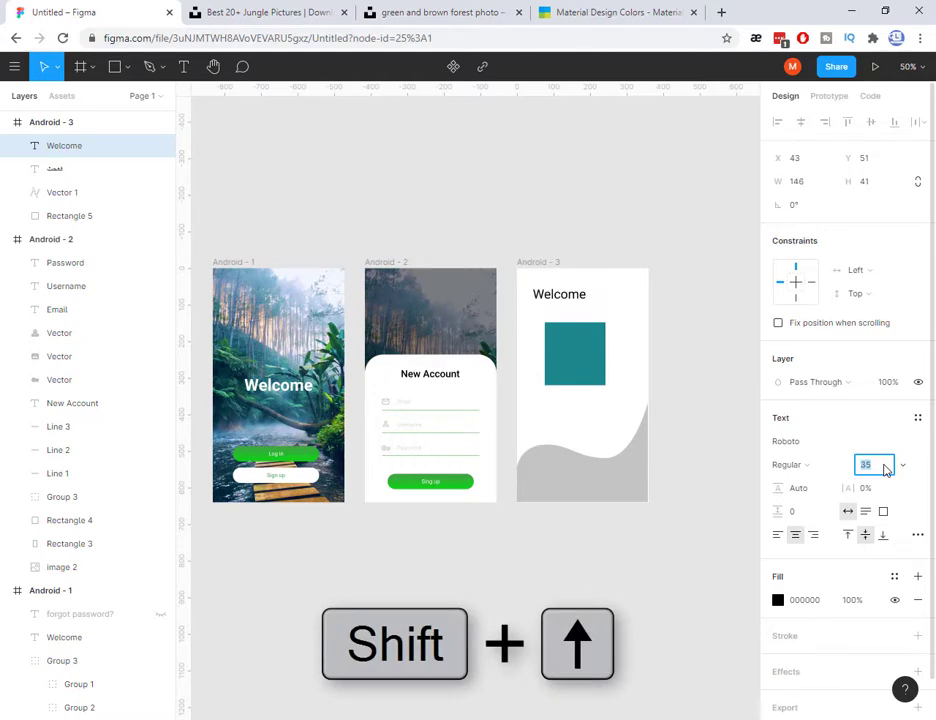
{"action": "key", "text": "shift+Up"}
{"action": "key", "text": "shift+Up"}
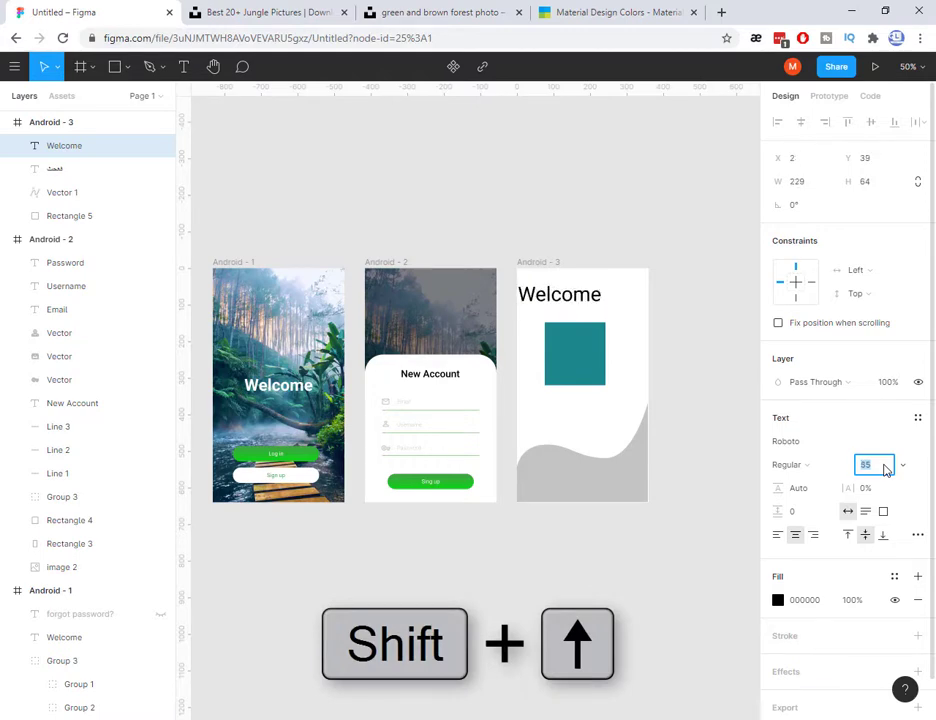
{"action": "key", "text": "Escape"}
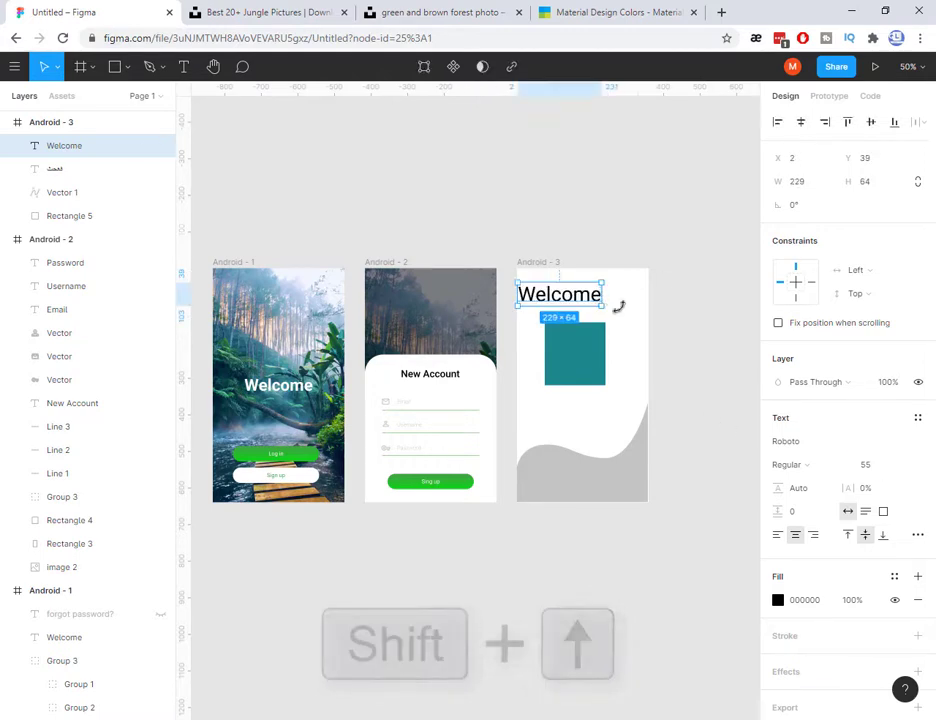
Move the Welcome text to X 65, Y 288 in Android - 3 and enlarge the teal rectangle so it frames the text.
{"action": "left_click_drag", "start_coordinate": [568, 295], "coordinate": [634, 412]}
{"action": "left_click", "coordinate": [602, 345]}
{"action": "left_click", "coordinate": [603, 394]}
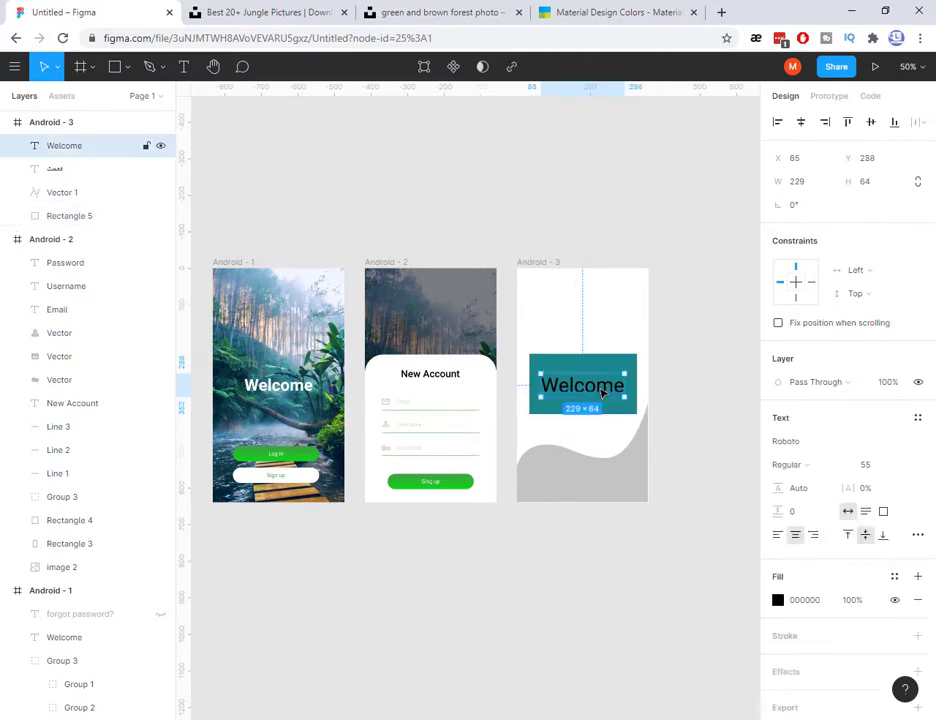
Change the Welcome text's fill to the near-white FFFDFD and deselect it.
{"action": "left_click", "coordinate": [778, 600]}
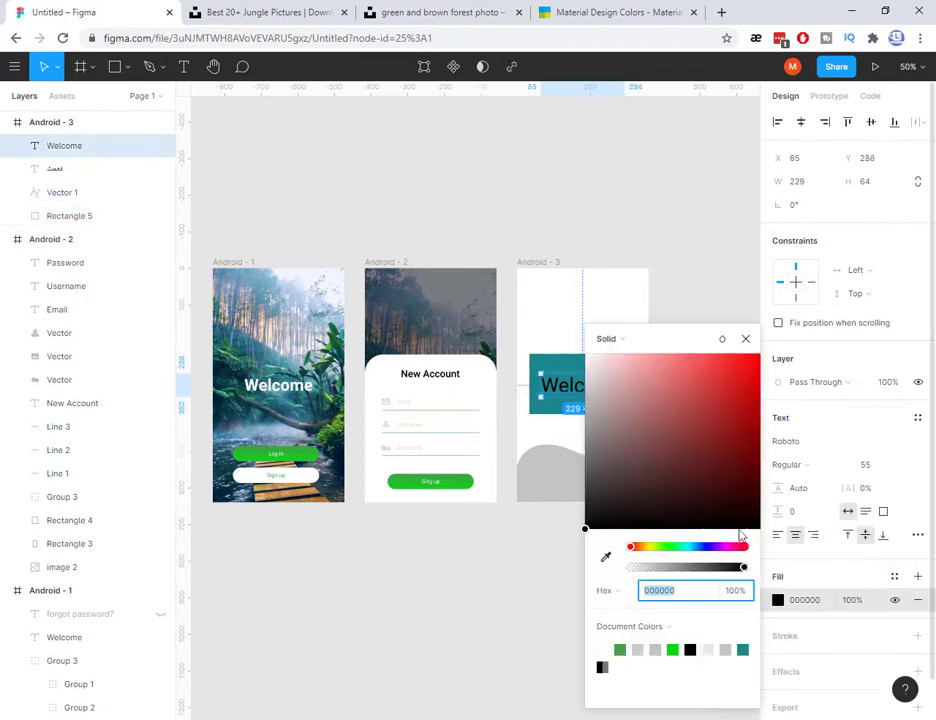
{"action": "left_click", "coordinate": [612, 360]}
{"action": "left_click", "coordinate": [590, 352]}
{"action": "left_click", "coordinate": [745, 339]}
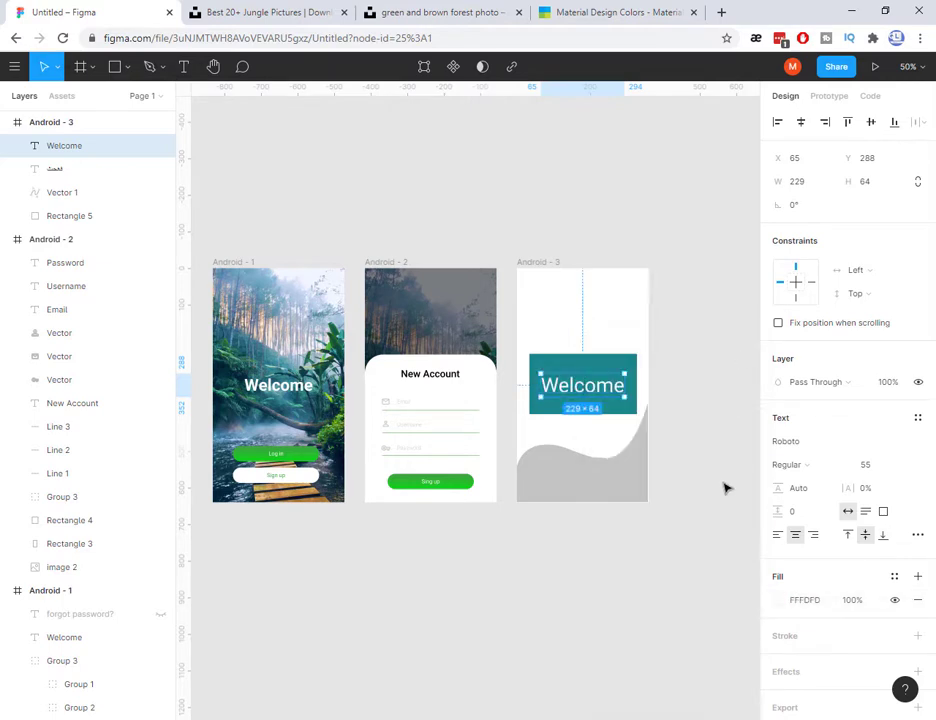
{"action": "left_click", "coordinate": [600, 323]}
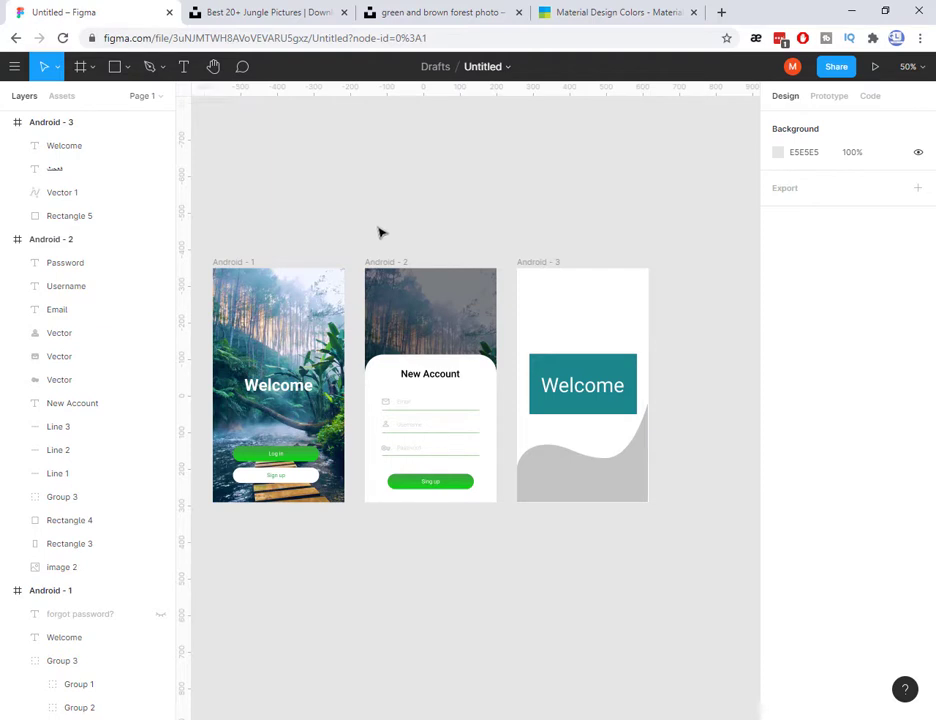
Delete the grey wave, the teal rectangle and the Welcome text from Android - 3.
{"action": "left_click_drag", "start_coordinate": [336, 226], "coordinate": [370, 203]}
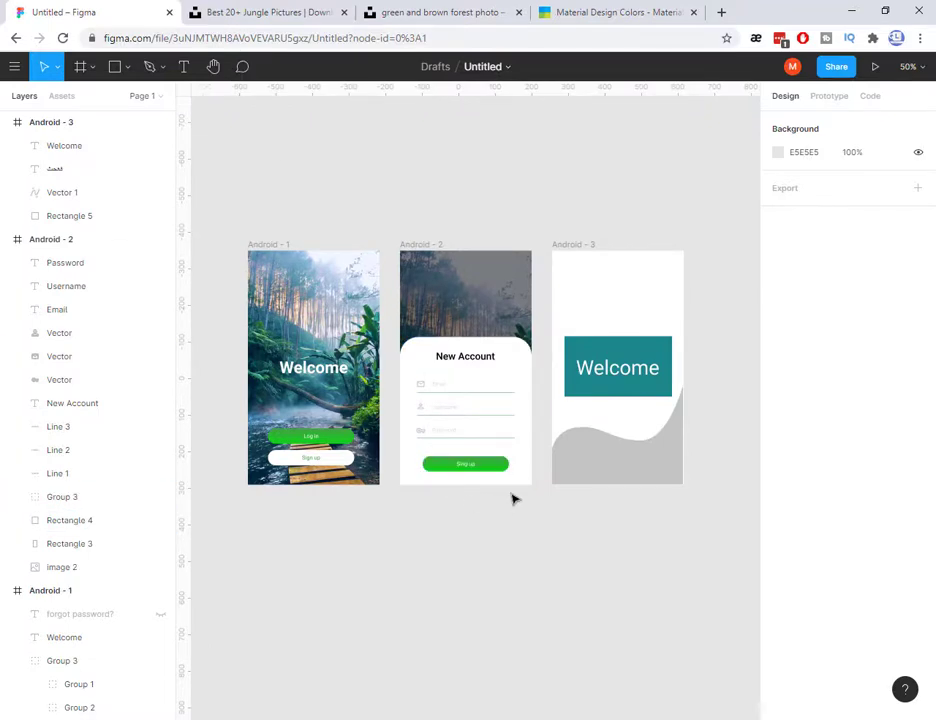
{"action": "left_click", "coordinate": [630, 463]}
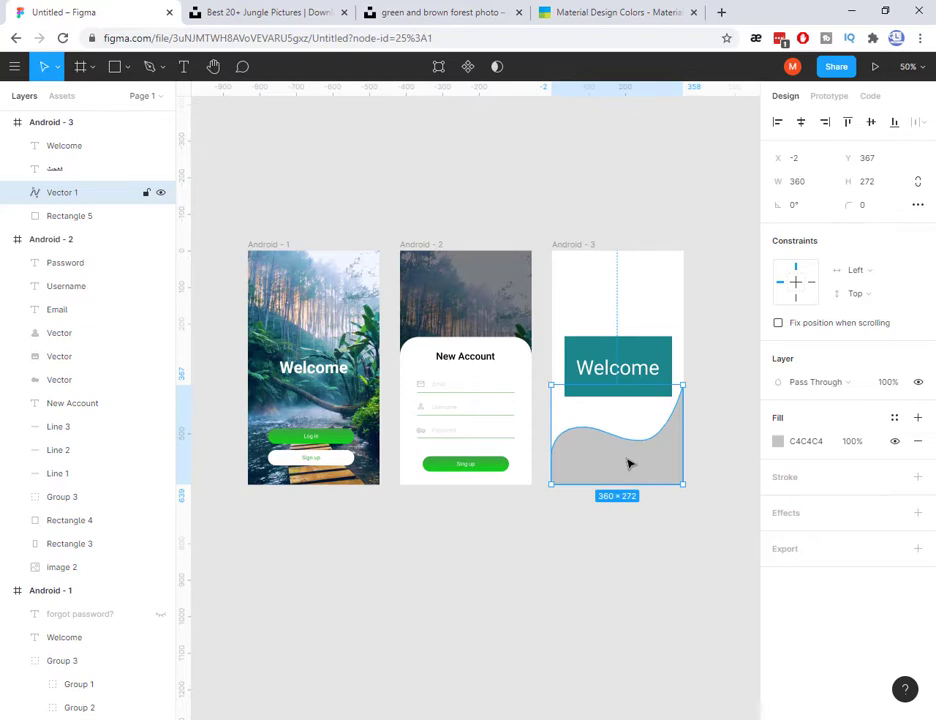
{"action": "key", "text": "Delete"}
{"action": "left_click", "coordinate": [614, 395]}
{"action": "key", "text": "Delete"}
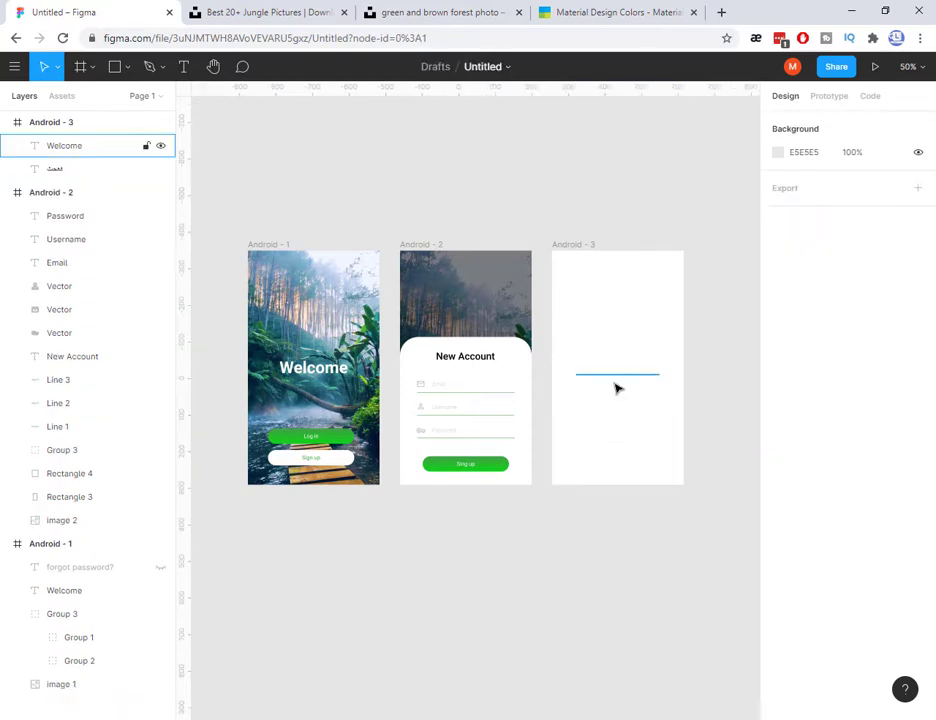
{"action": "left_click", "coordinate": [616, 375]}
{"action": "key", "text": "Delete"}
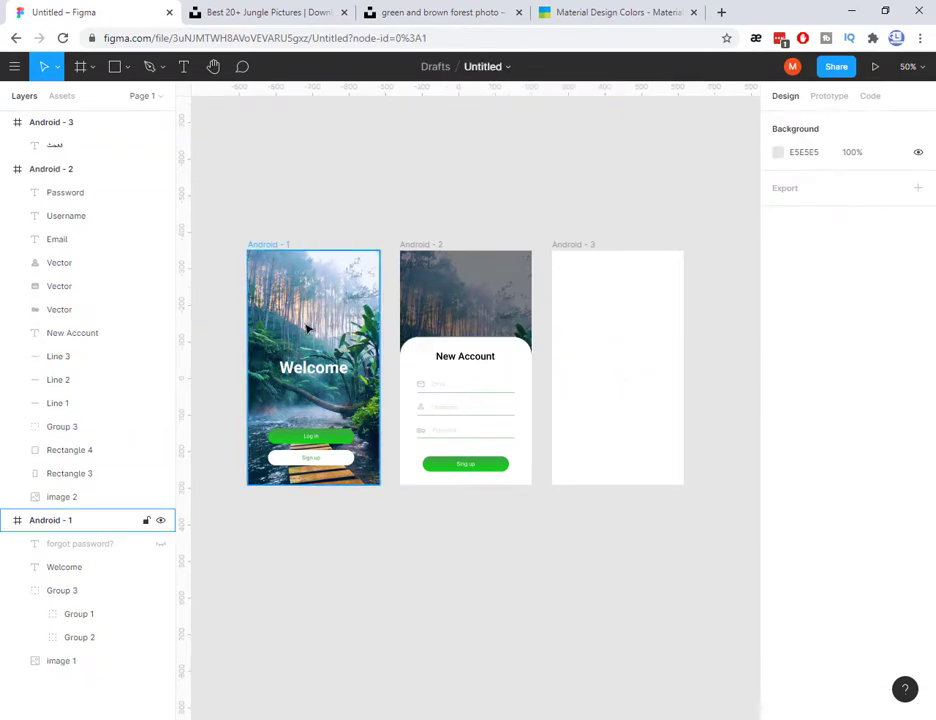
Switch to Unsplash, examine the site address, search term and jungle photo results, and return to the Figma design.
{"action": "left_click", "coordinate": [281, 14]}
{"action": "left_click_drag", "start_coordinate": [165, 38], "coordinate": [98, 40]}
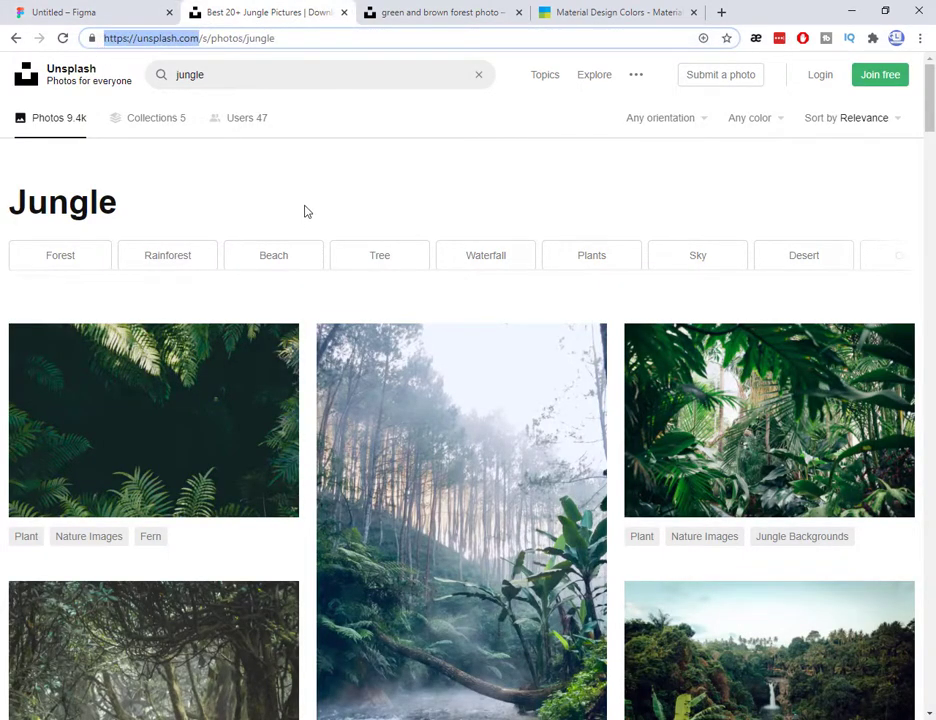
{"action": "left_click", "coordinate": [255, 77]}
{"action": "left_click_drag", "start_coordinate": [282, 81], "coordinate": [166, 86]}
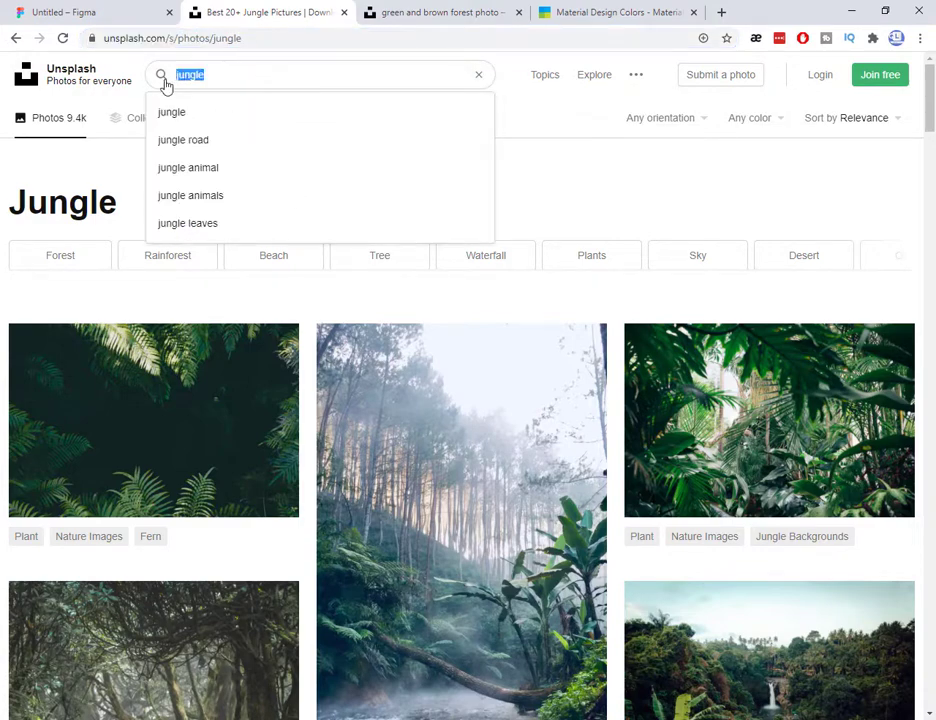
{"action": "left_click", "coordinate": [545, 170]}
{"action": "scroll", "coordinate": [562, 400], "scroll_direction": "down", "scroll_amount": 3}
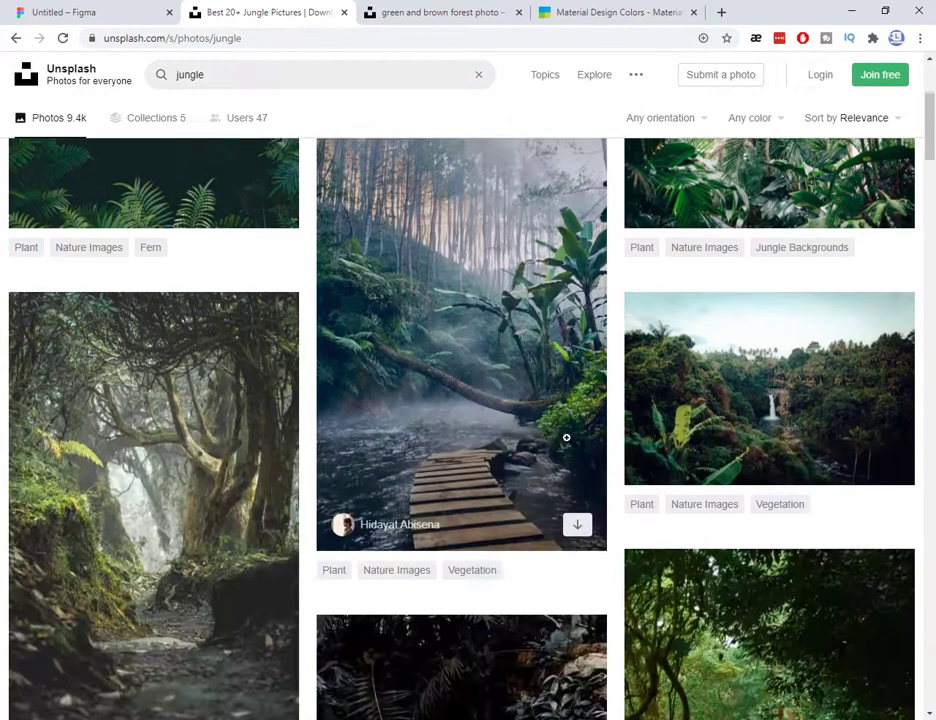
{"action": "scroll", "coordinate": [562, 584], "scroll_direction": "down", "scroll_amount": 4}
{"action": "scroll", "coordinate": [562, 581], "scroll_direction": "up", "scroll_amount": 5}
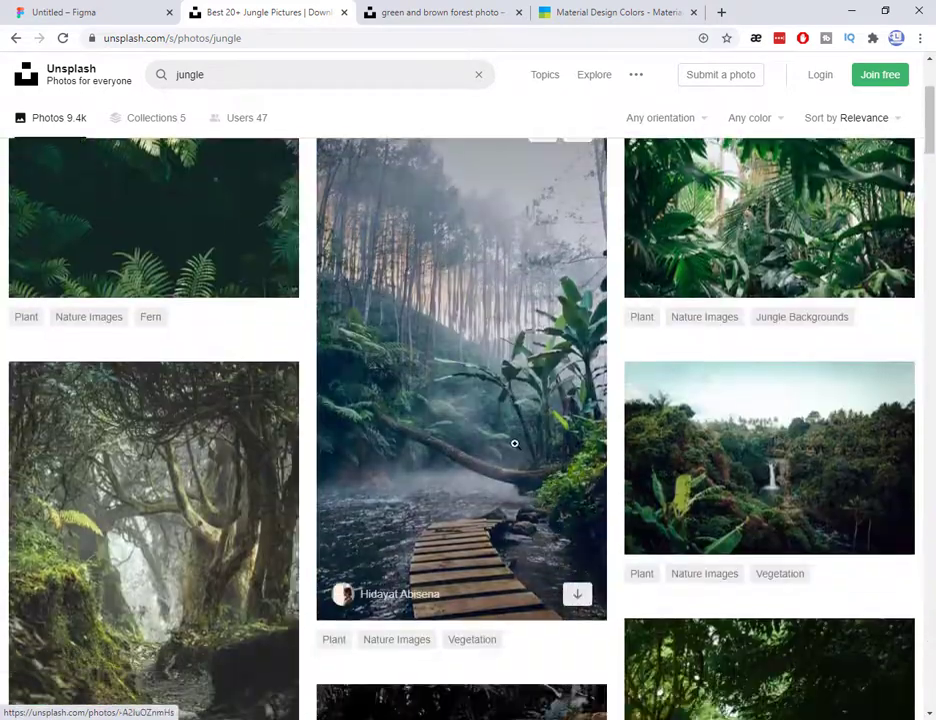
{"action": "scroll", "coordinate": [514, 443], "scroll_direction": "up", "scroll_amount": 2}
{"action": "left_click", "coordinate": [128, 14]}
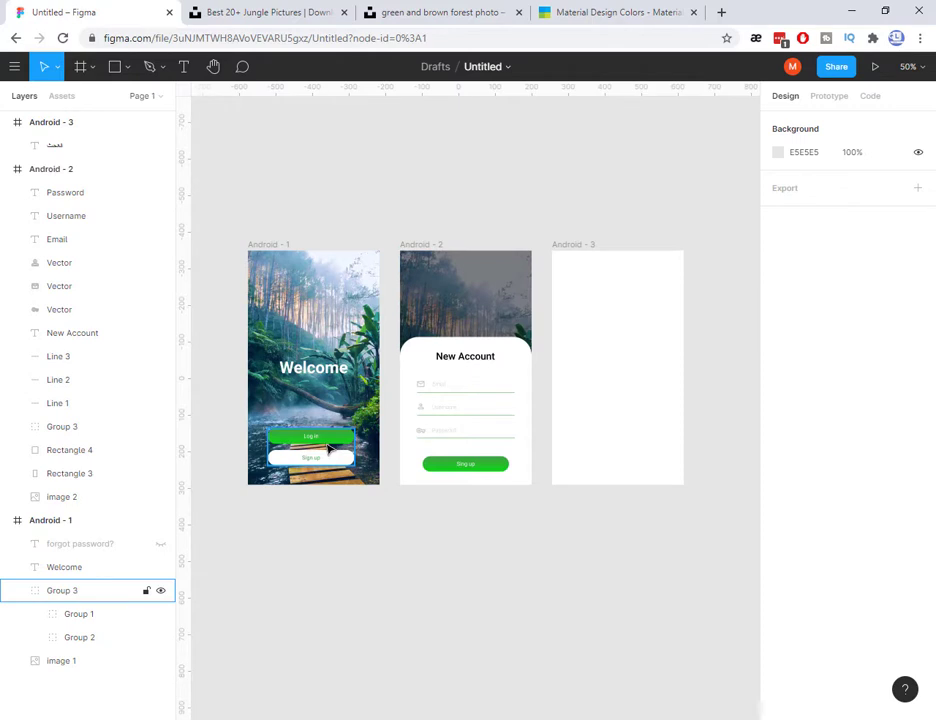
{"action": "key", "text": "shift+Return"}
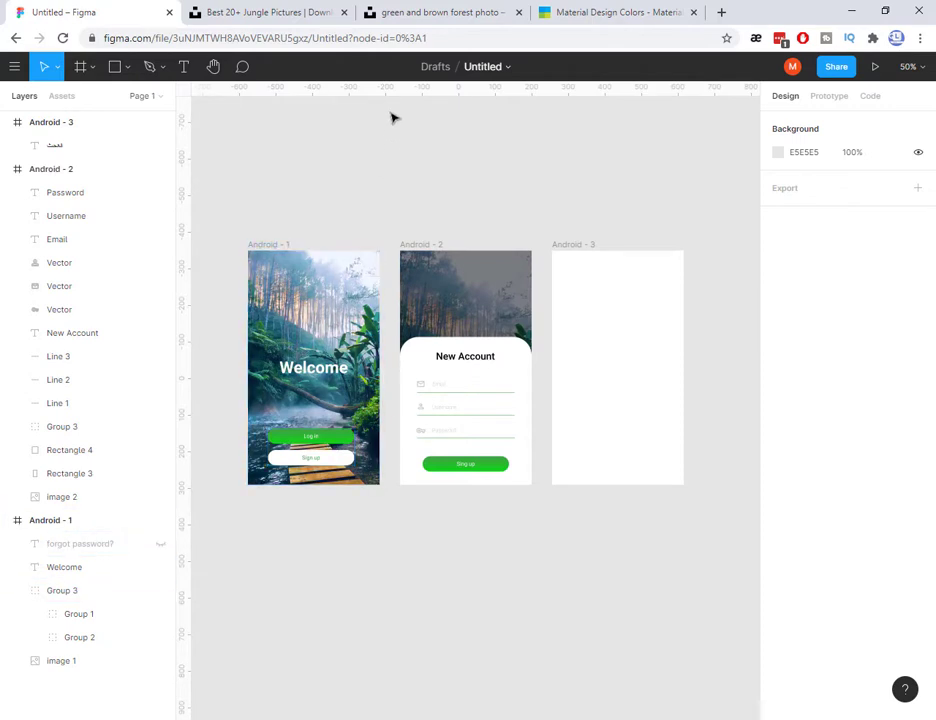
Switch to Unsplash, review the jungle photos and copy the green and brown forest image from its photo page.
{"action": "left_click", "coordinate": [303, 21]}
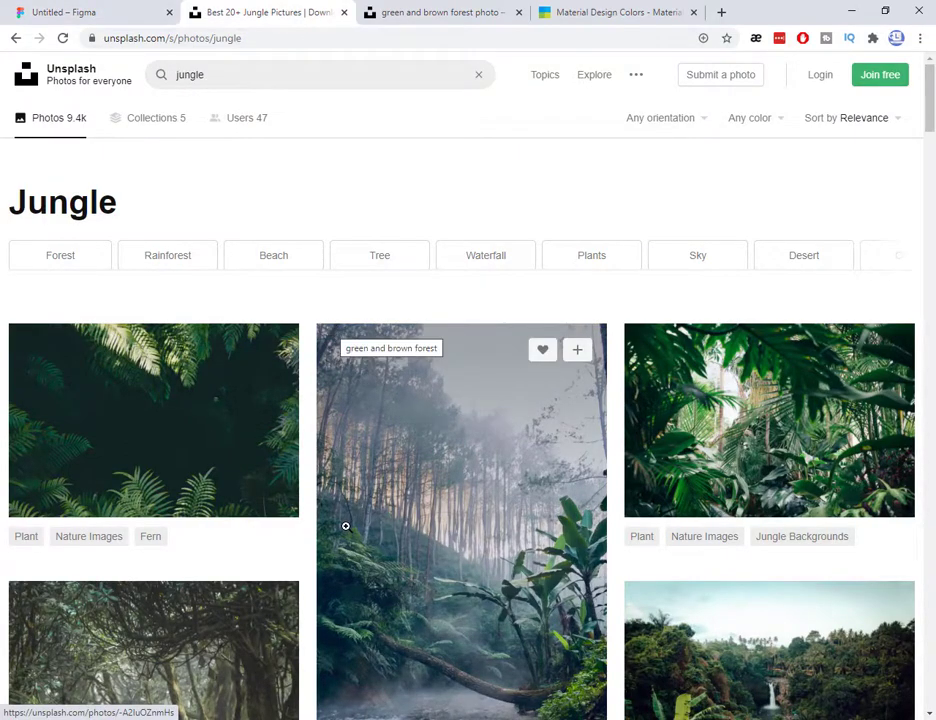
{"action": "scroll", "coordinate": [345, 526], "scroll_direction": "down", "scroll_amount": 1}
{"action": "scroll", "coordinate": [345, 526], "scroll_direction": "down", "scroll_amount": 5}
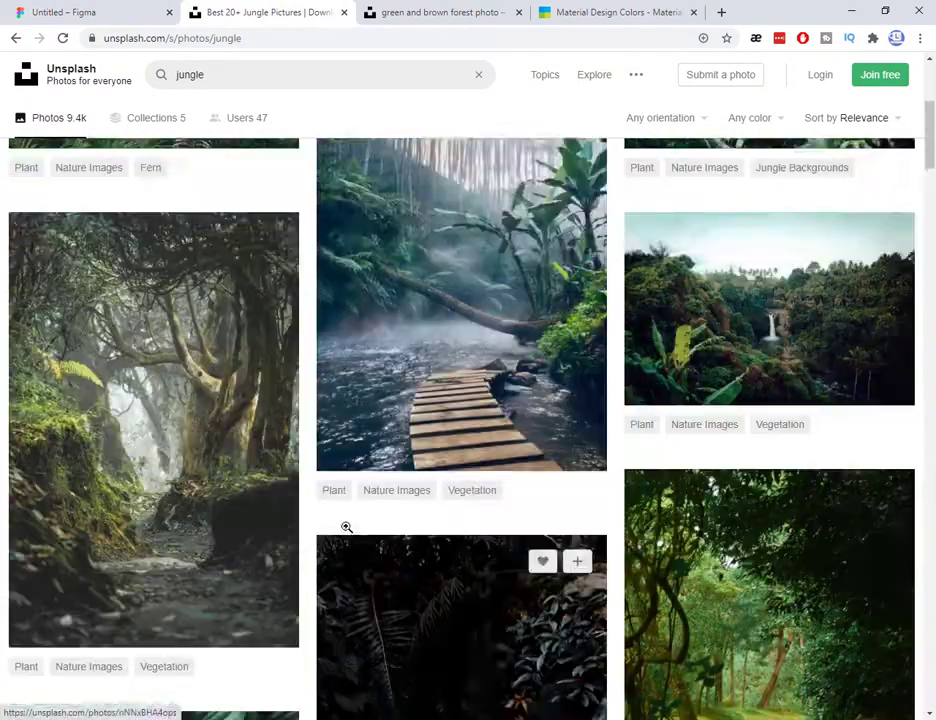
{"action": "scroll", "coordinate": [345, 526], "scroll_direction": "up", "scroll_amount": 5}
{"action": "left_click", "coordinate": [211, 74]}
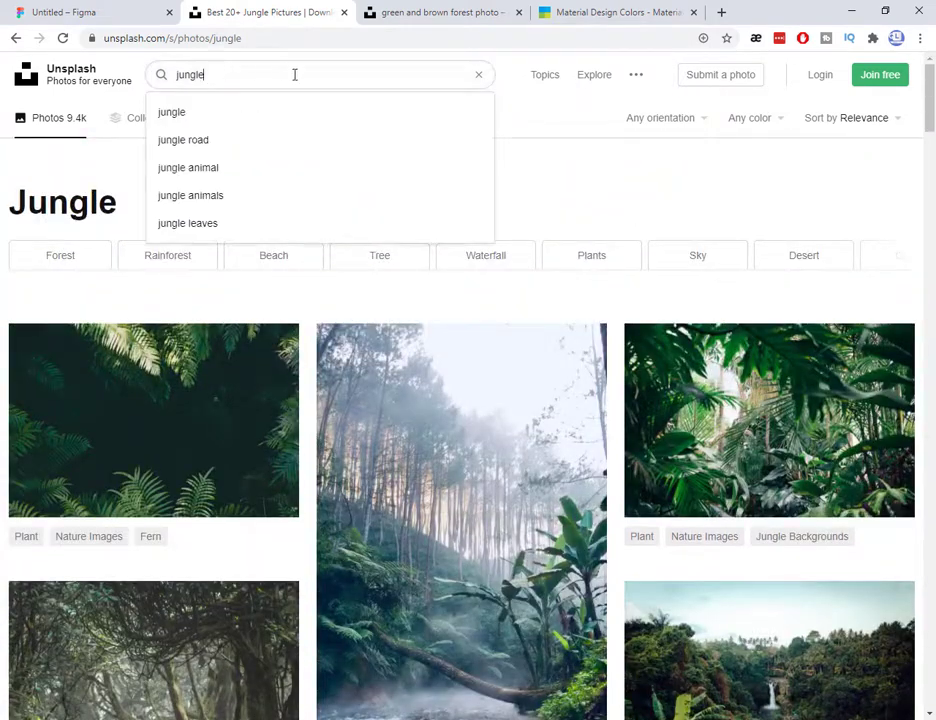
{"action": "left_click", "coordinate": [432, 12]}
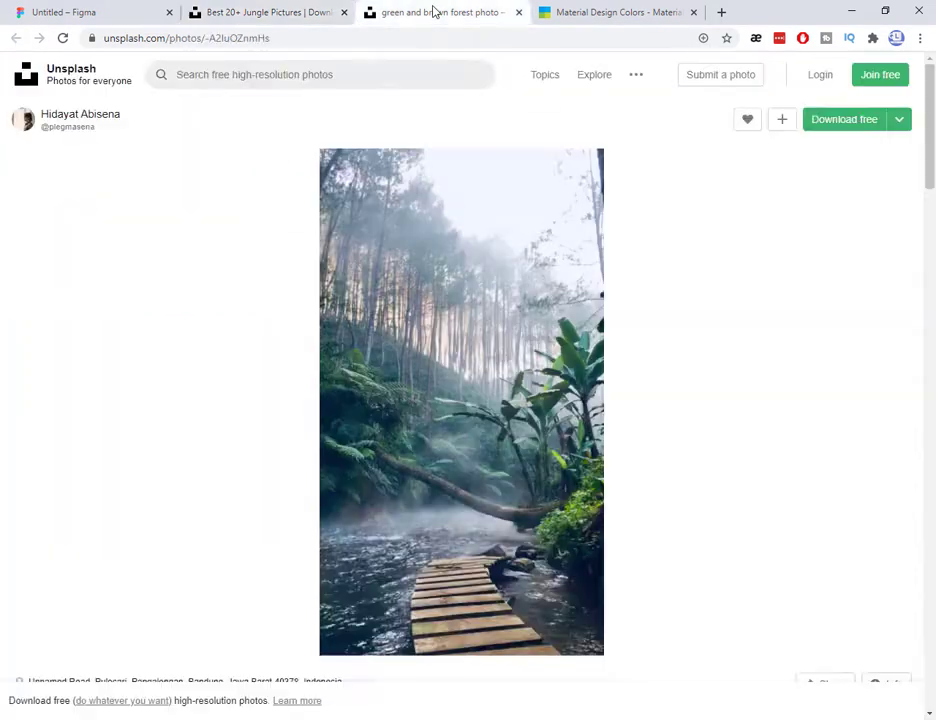
{"action": "right_click", "coordinate": [430, 321]}
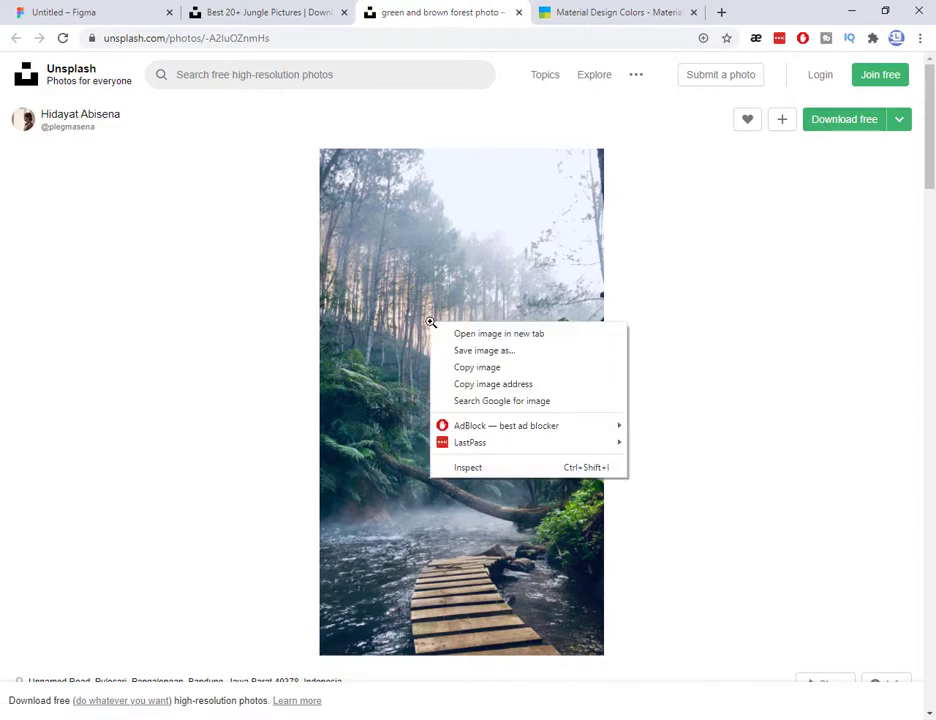
{"action": "left_click", "coordinate": [451, 370]}
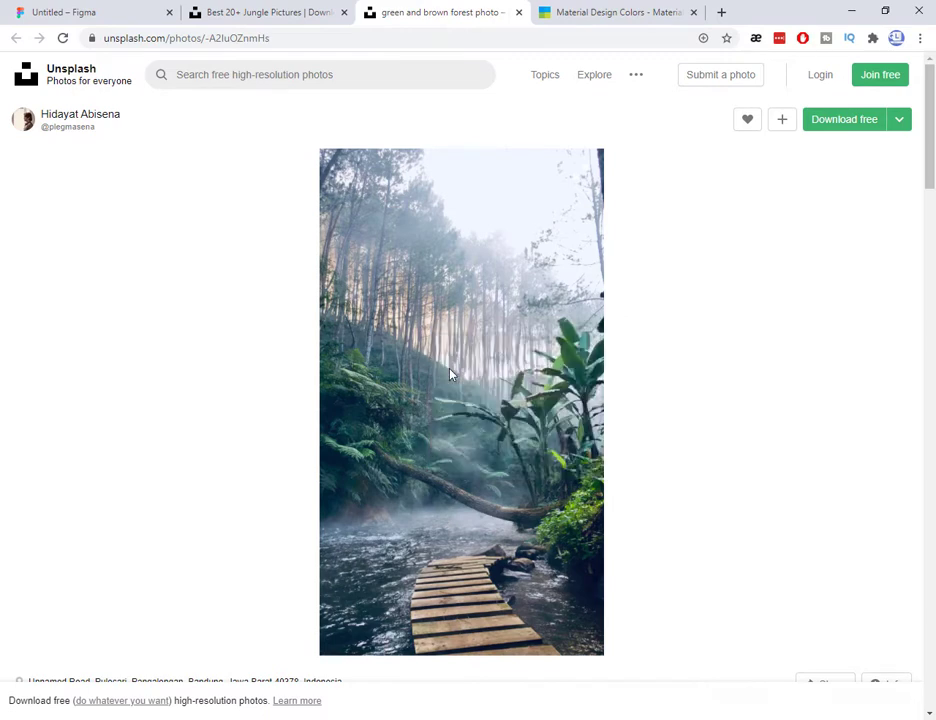
Switch back to Figma and paste the copied forest image into the Android - 3 frame.
{"action": "left_click", "coordinate": [143, 14]}
{"action": "left_click", "coordinate": [578, 247]}
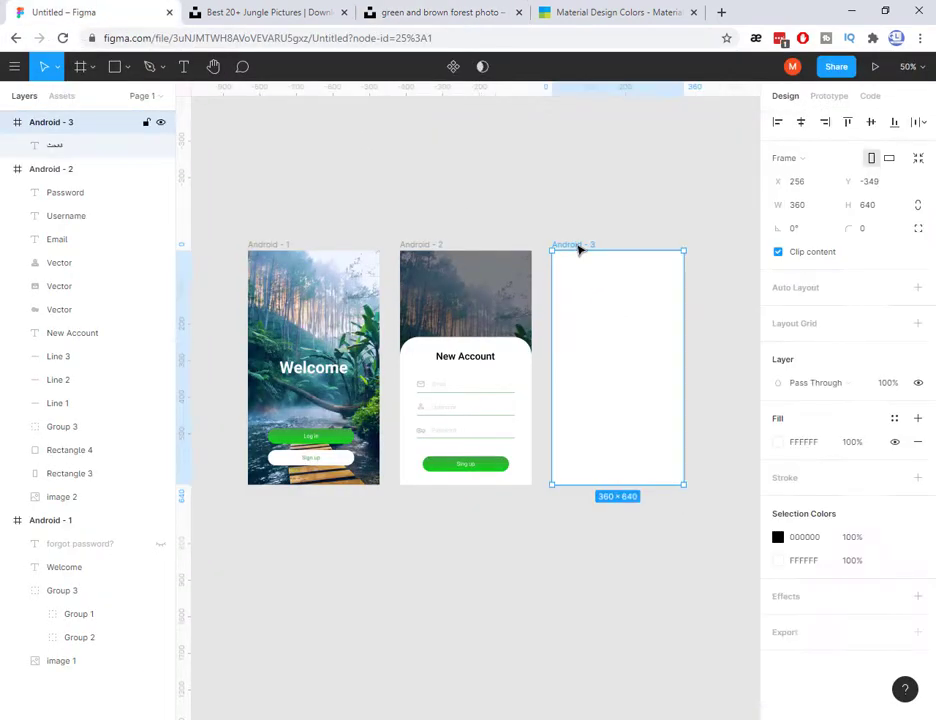
{"action": "key", "text": "ctrl+v"}
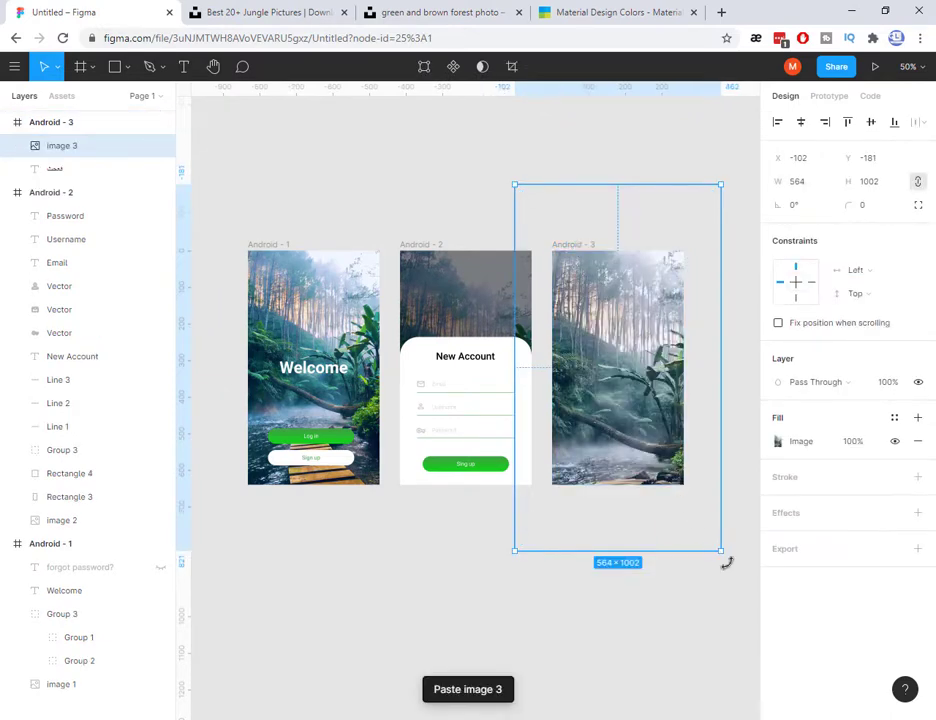
Resize the pasted forest image to fill Android - 3 from X 0, Y 0, with width 386 and height 640.
{"action": "left_click_drag", "start_coordinate": [717, 549], "coordinate": [698, 511]}
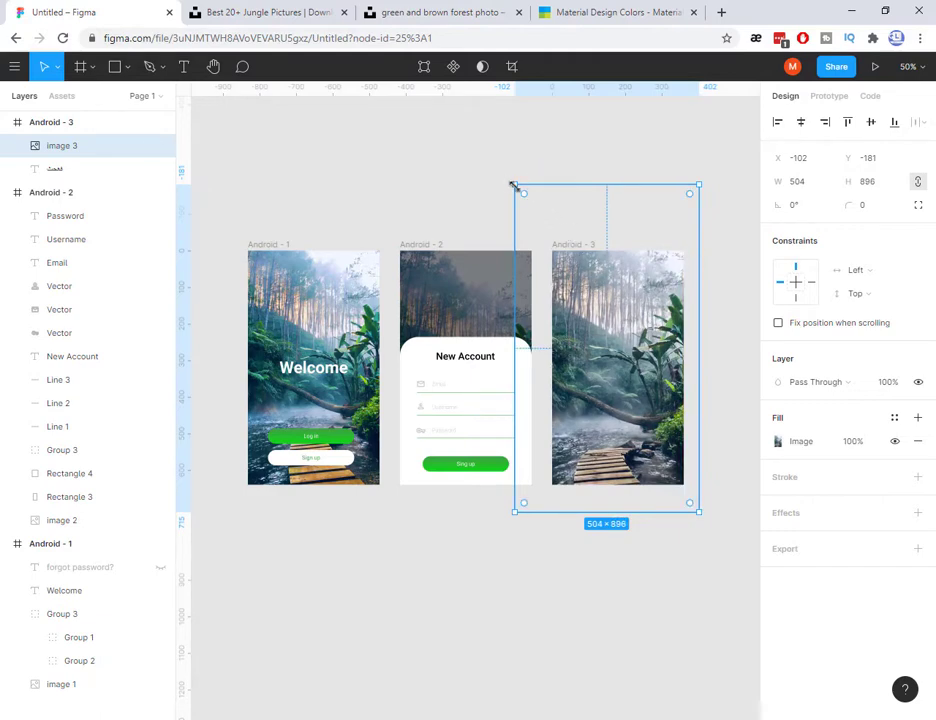
{"action": "left_click_drag", "start_coordinate": [514, 186], "coordinate": [570, 295]}
{"action": "left_click_drag", "start_coordinate": [698, 511], "coordinate": [685, 485]}
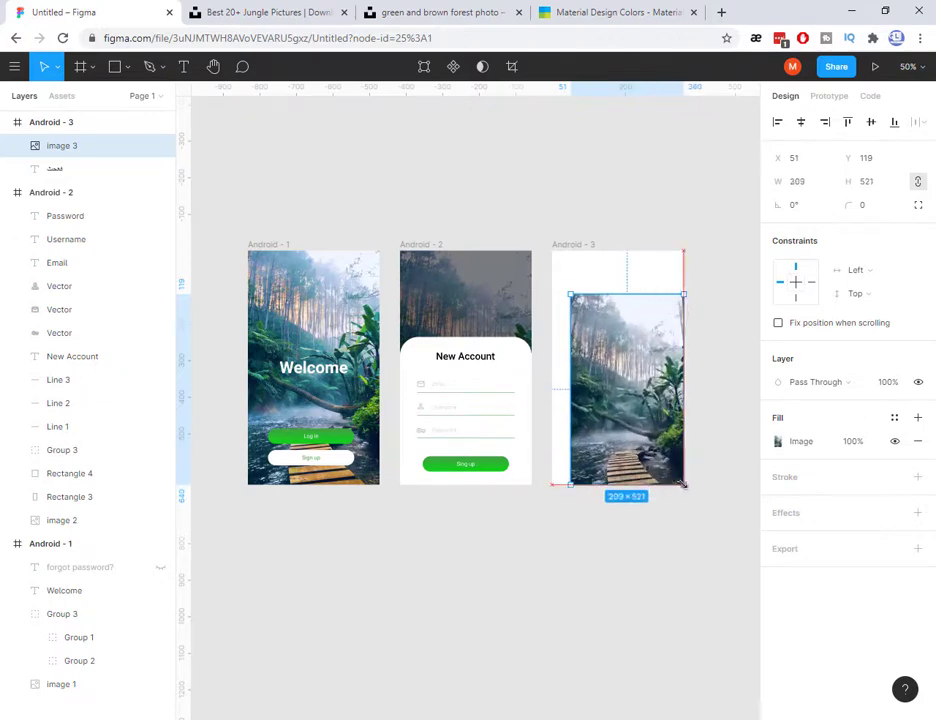
{"action": "left_click_drag", "start_coordinate": [564, 289], "coordinate": [551, 250]}
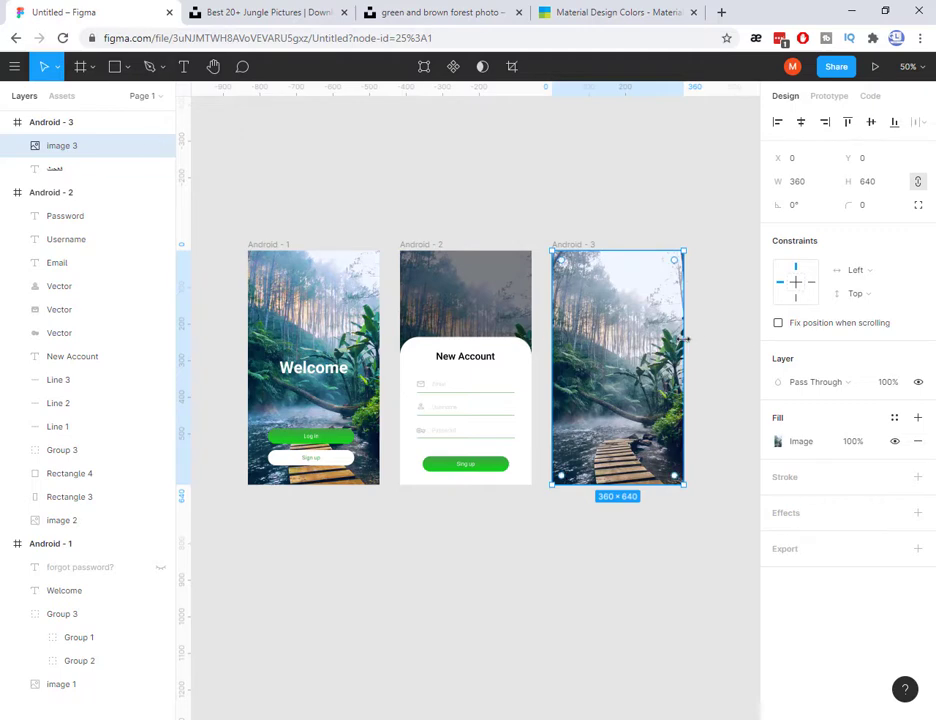
{"action": "left_click_drag", "start_coordinate": [685, 336], "coordinate": [694, 343]}
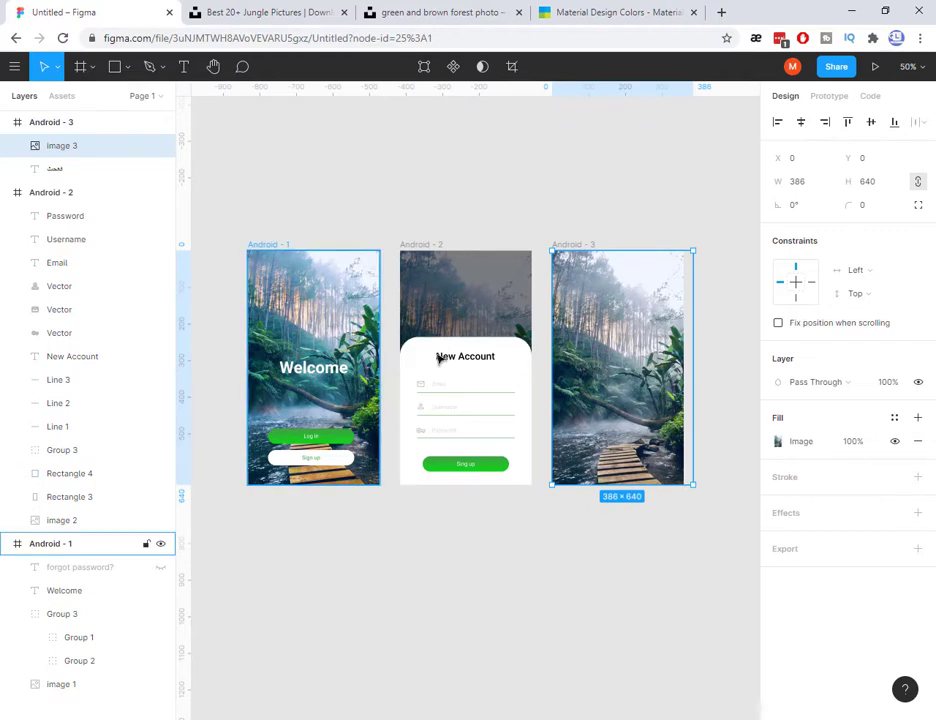
Raise the saturation of the forest image fill in Android - 3 to slightly over halfway between neutral and maximum.
{"action": "left_click", "coordinate": [778, 441]}
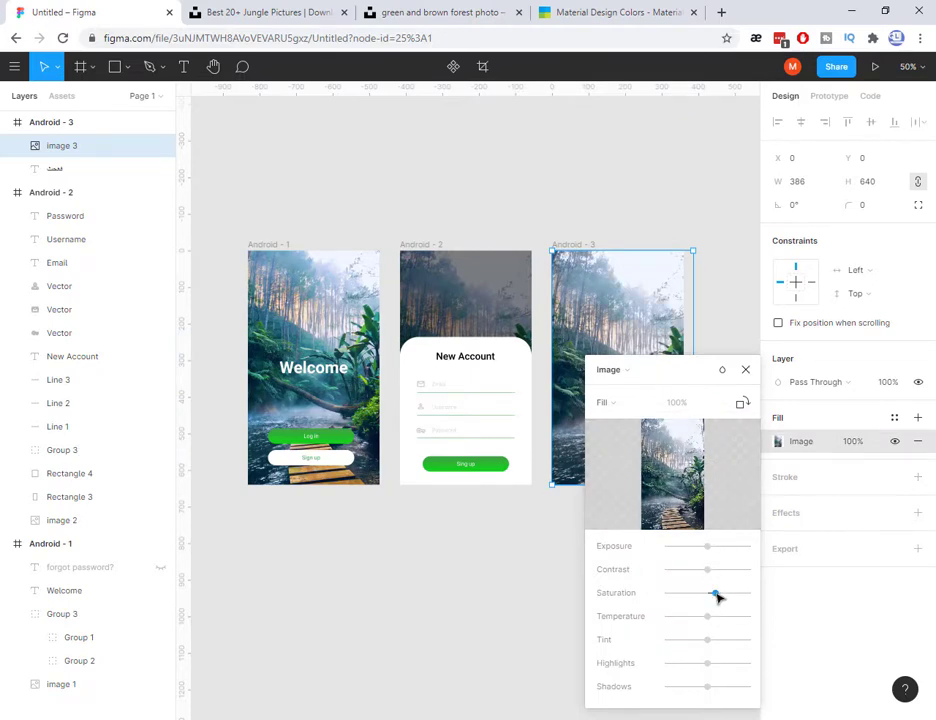
{"action": "left_click_drag", "start_coordinate": [670, 380], "coordinate": [398, 243]}
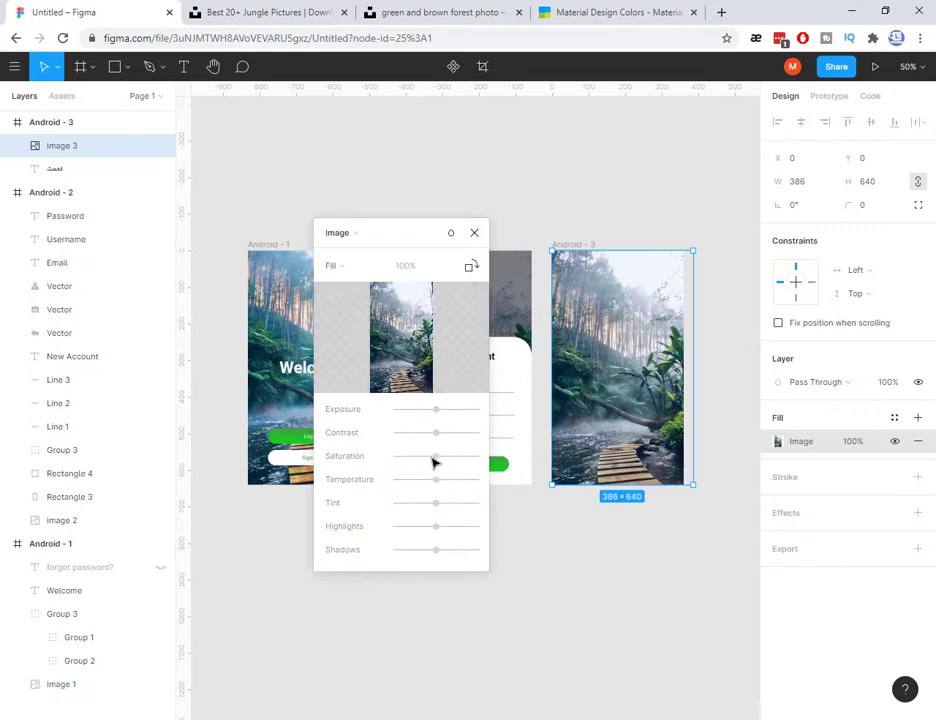
{"action": "left_click_drag", "start_coordinate": [437, 458], "coordinate": [460, 458]}
{"action": "left_click", "coordinate": [474, 232]}
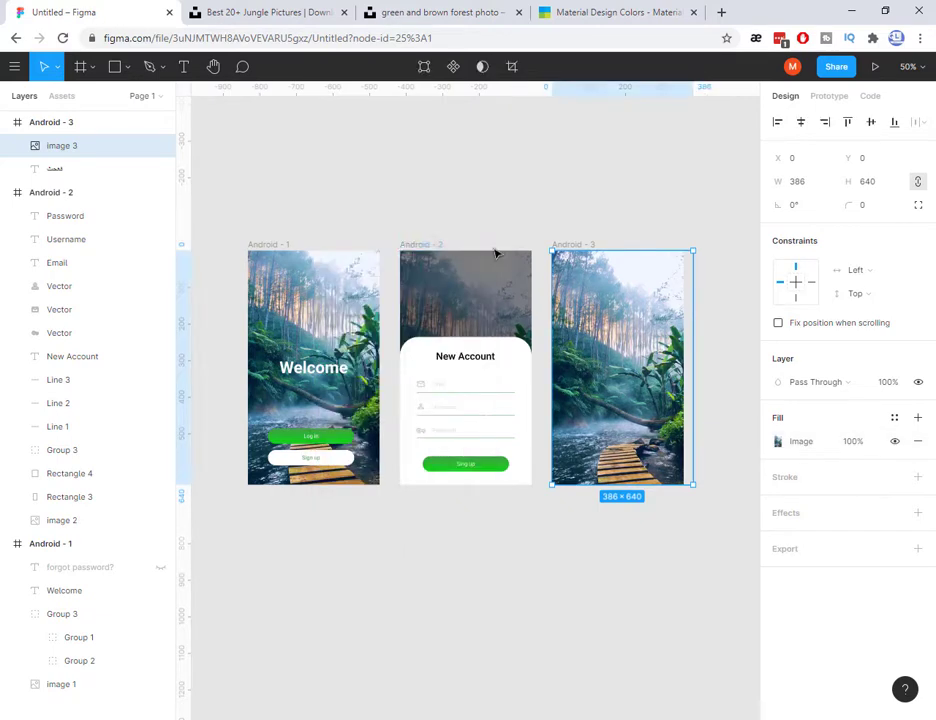
Try out the exposure adjustment on the forest image fill in Android - 3, leaving it around neutral.
{"action": "left_click", "coordinate": [778, 441]}
{"action": "left_click_drag", "start_coordinate": [662, 360], "coordinate": [445, 244]}
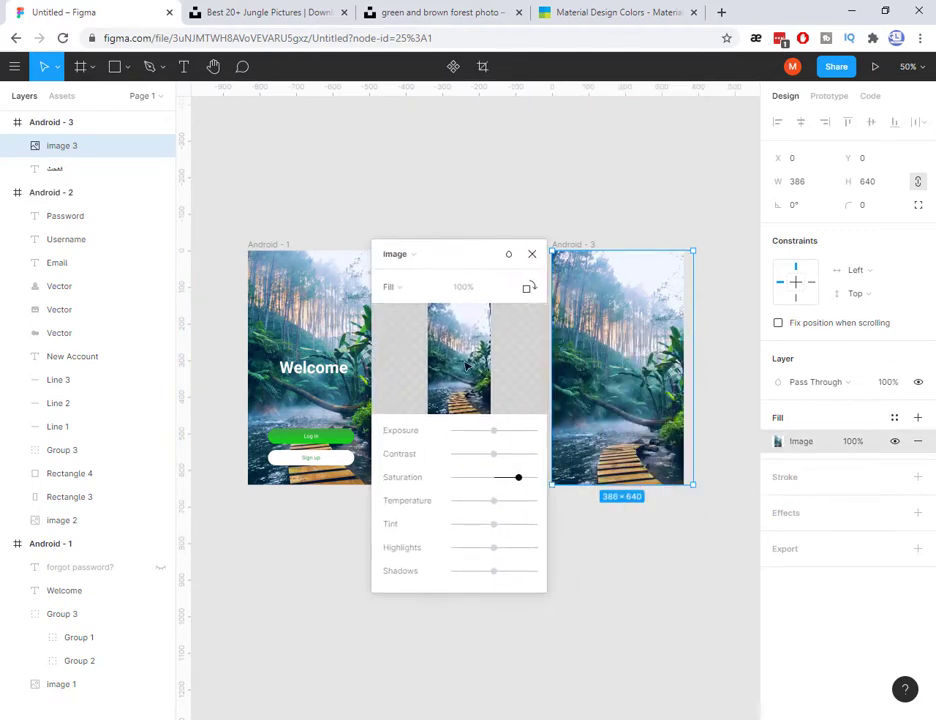
{"action": "mouse_move", "coordinate": [497, 432]}
{"action": "left_mouse_down"}
{"action": "mouse_move", "coordinate": [513, 436]}
{"action": "mouse_move", "coordinate": [495, 435]}
{"action": "left_mouse_up"}
{"action": "left_click", "coordinate": [532, 253]}
Move the Android - 3 frame horizontally away from Android - 2, to X 300, Y -349.
{"action": "left_click", "coordinate": [620, 211]}
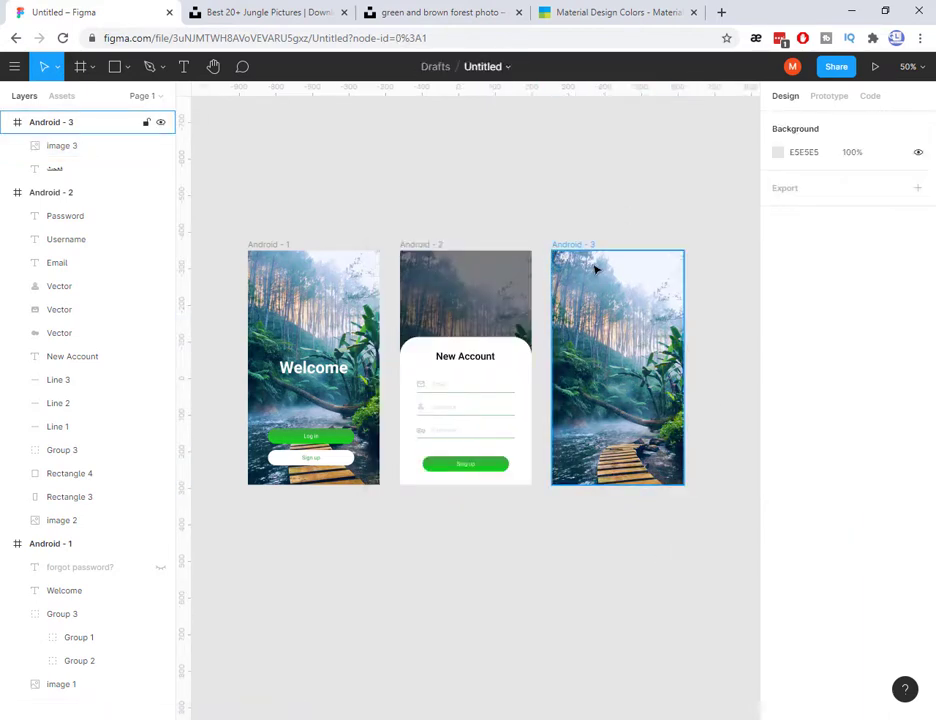
{"action": "left_click_drag", "start_coordinate": [579, 249], "coordinate": [591, 248]}
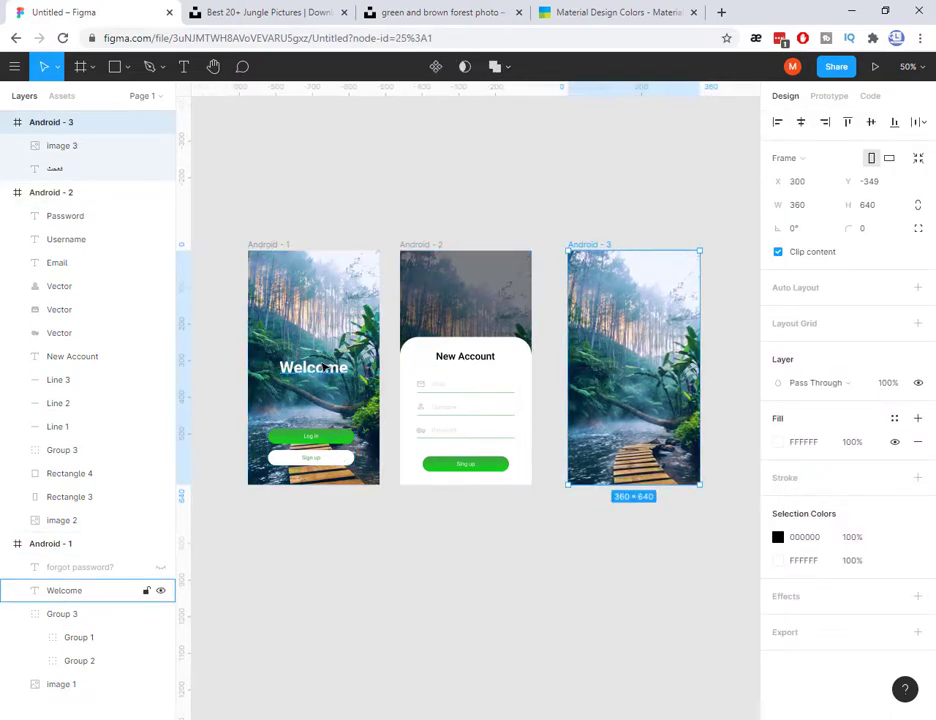